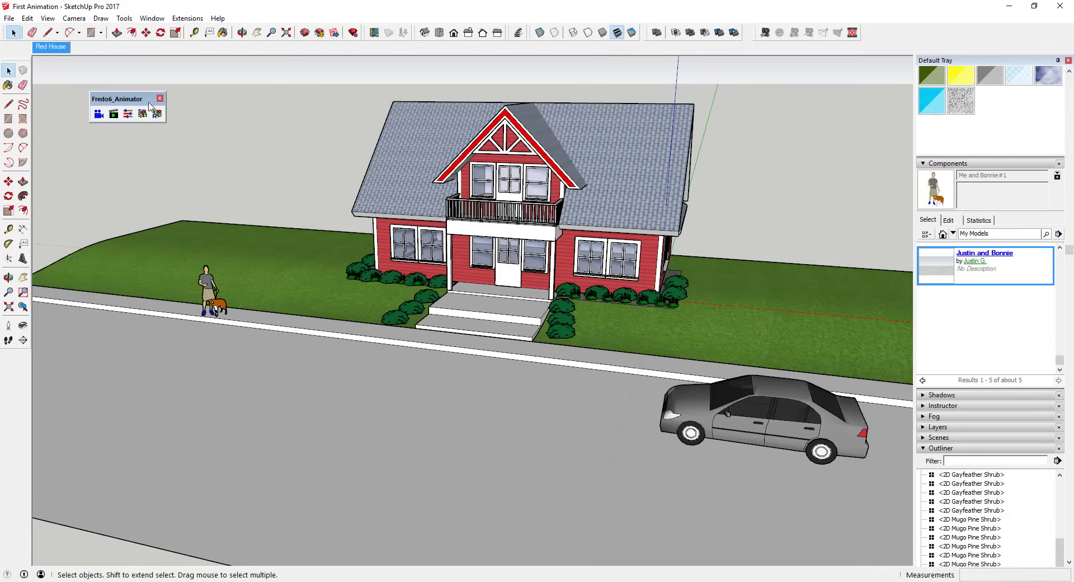
Open the Fredo6 Animator film editor and shift its floating toolbar slightly.
{"action": "left_click", "coordinate": [114, 117]}
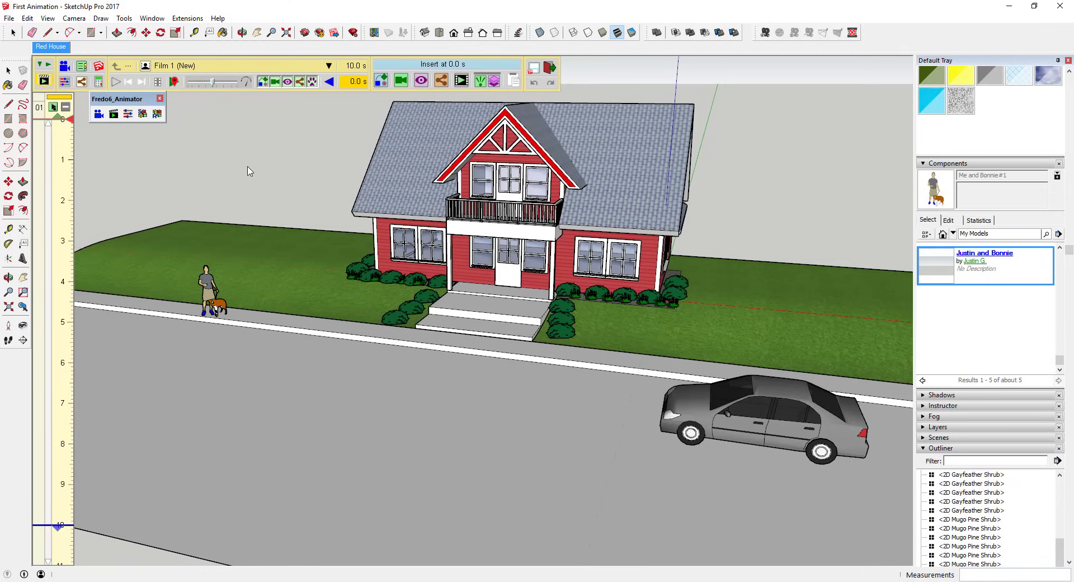
{"action": "left_click_drag", "start_coordinate": [125, 104], "coordinate": [116, 106]}
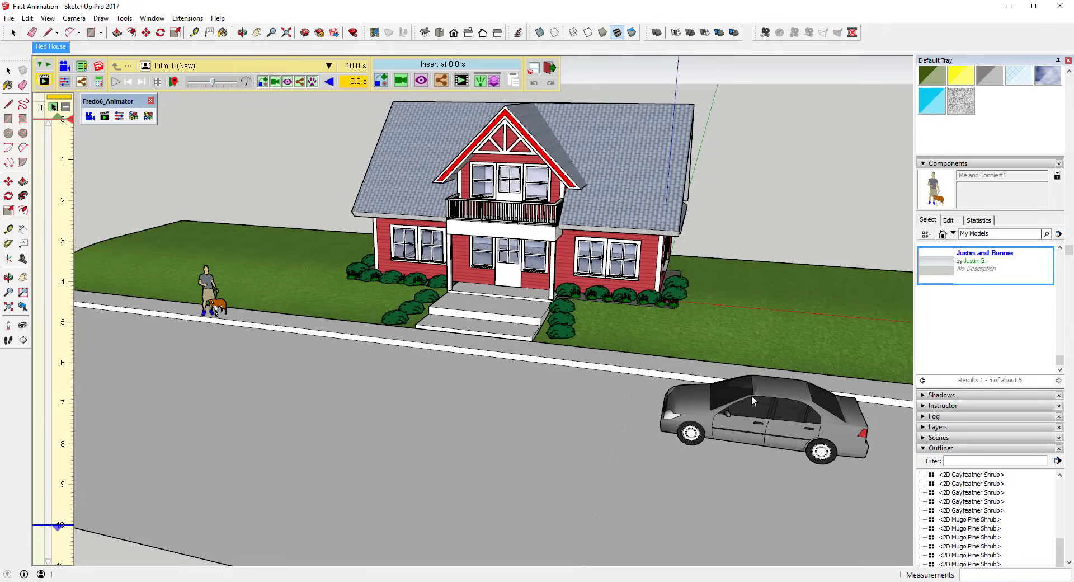
Try the sequencer in its horizontal layout and return it to the vertical layout.
{"action": "left_click", "coordinate": [61, 101]}
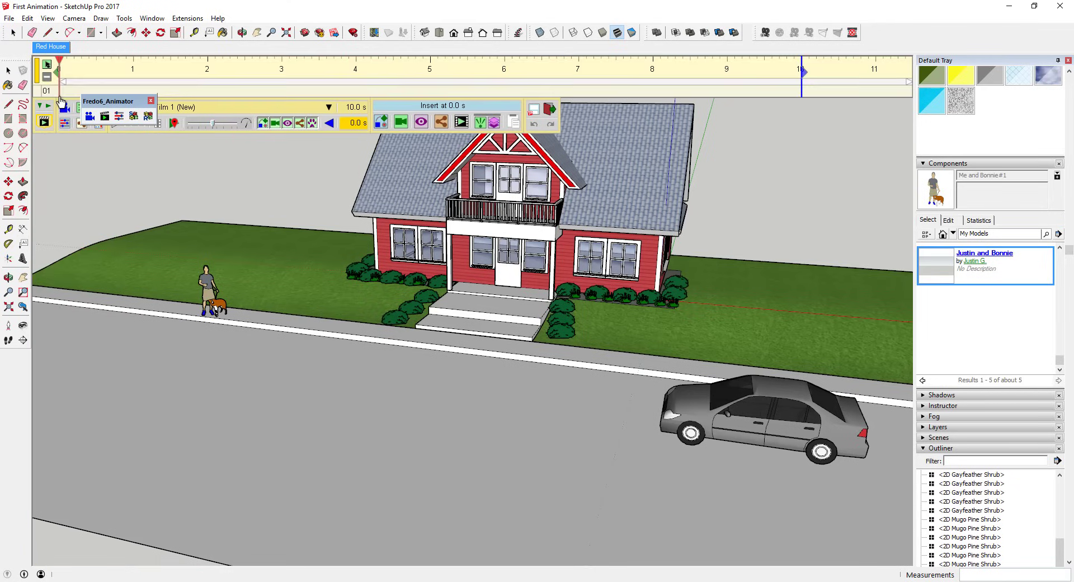
{"action": "left_click", "coordinate": [39, 73]}
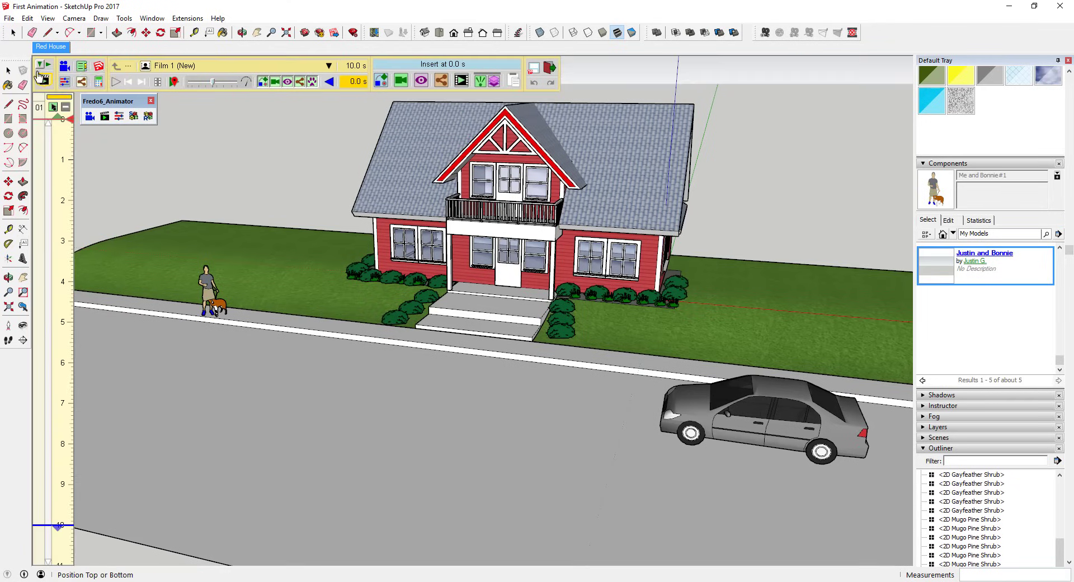
{"action": "left_click", "coordinate": [58, 102]}
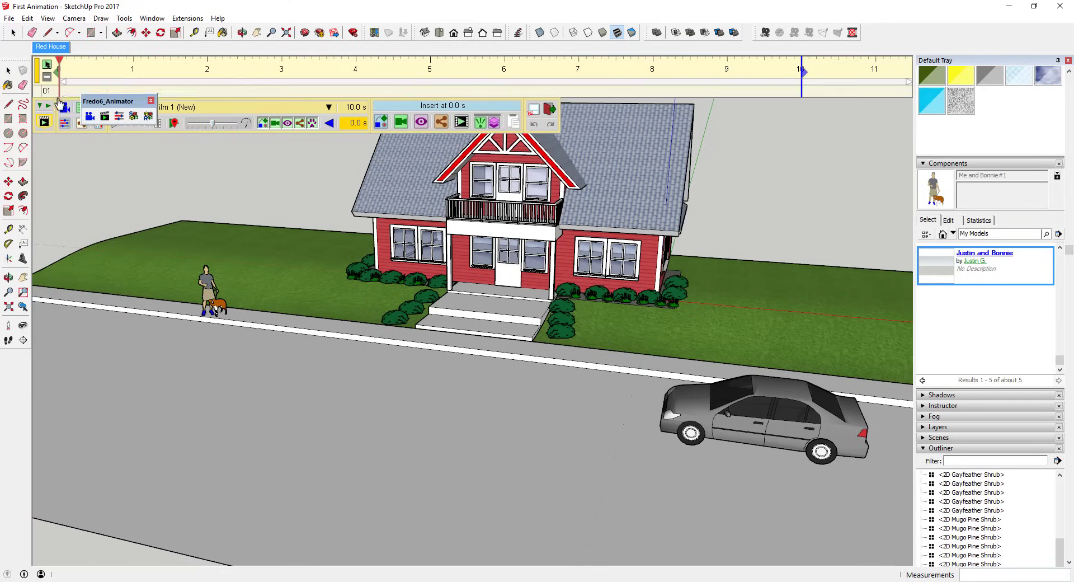
{"action": "left_click", "coordinate": [45, 71]}
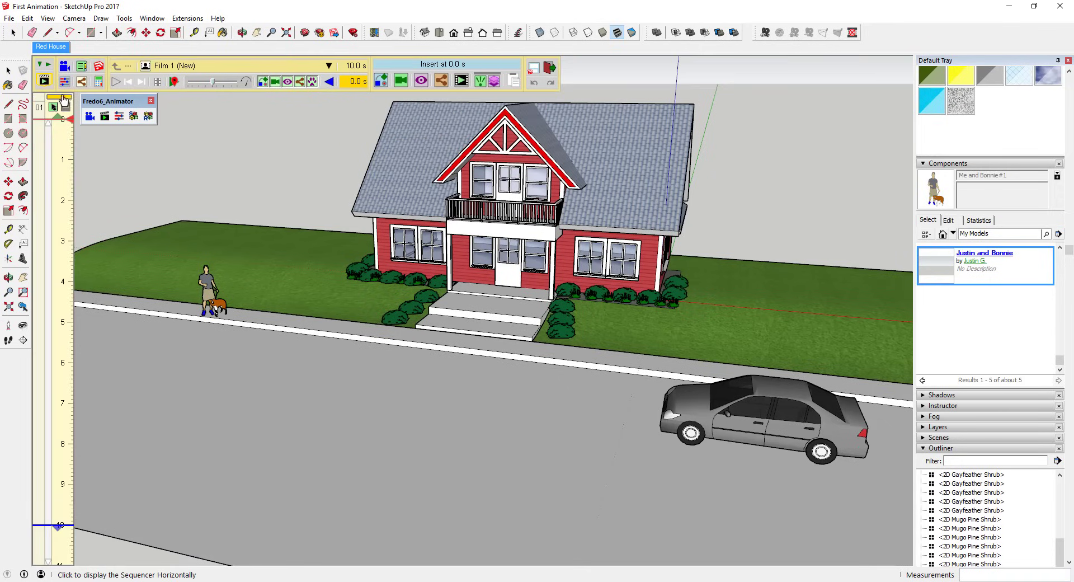
{"action": "left_click_drag", "start_coordinate": [107, 102], "coordinate": [103, 109]}
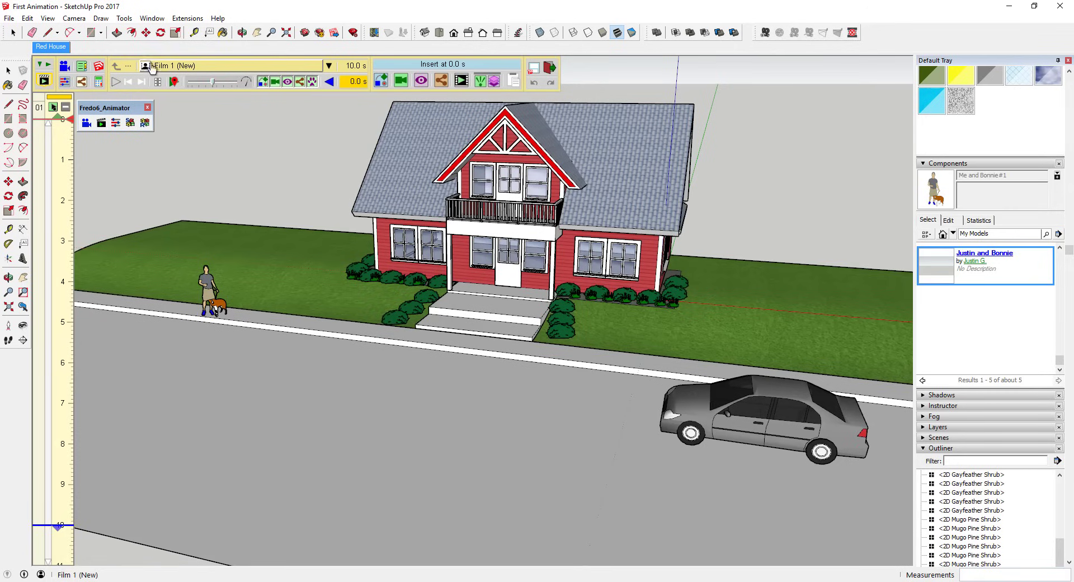
Examine the properties of Film 1 and the options for creating or cloning films.
{"action": "left_click", "coordinate": [312, 68]}
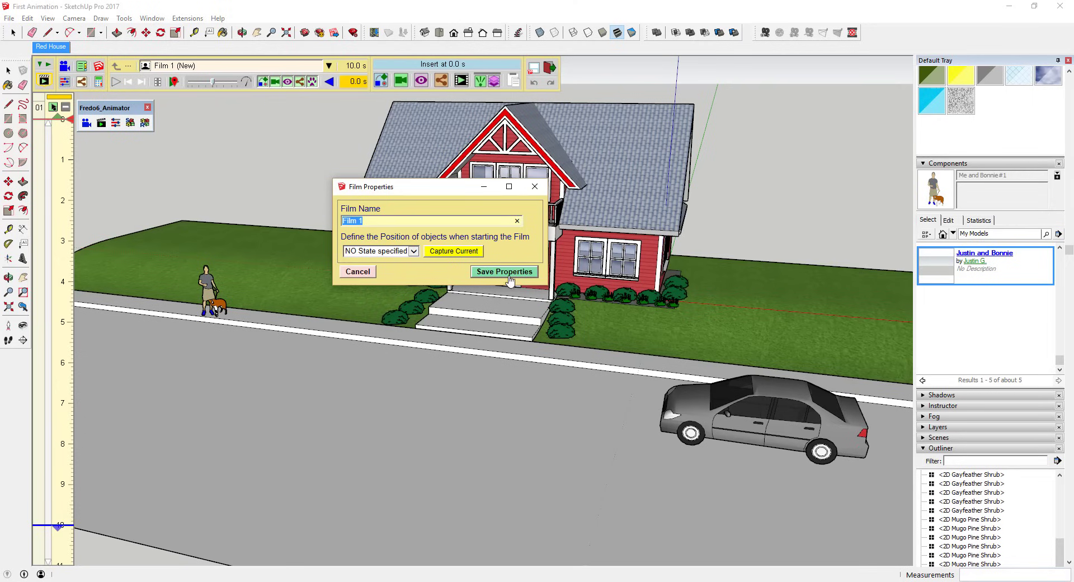
{"action": "left_click", "coordinate": [535, 188]}
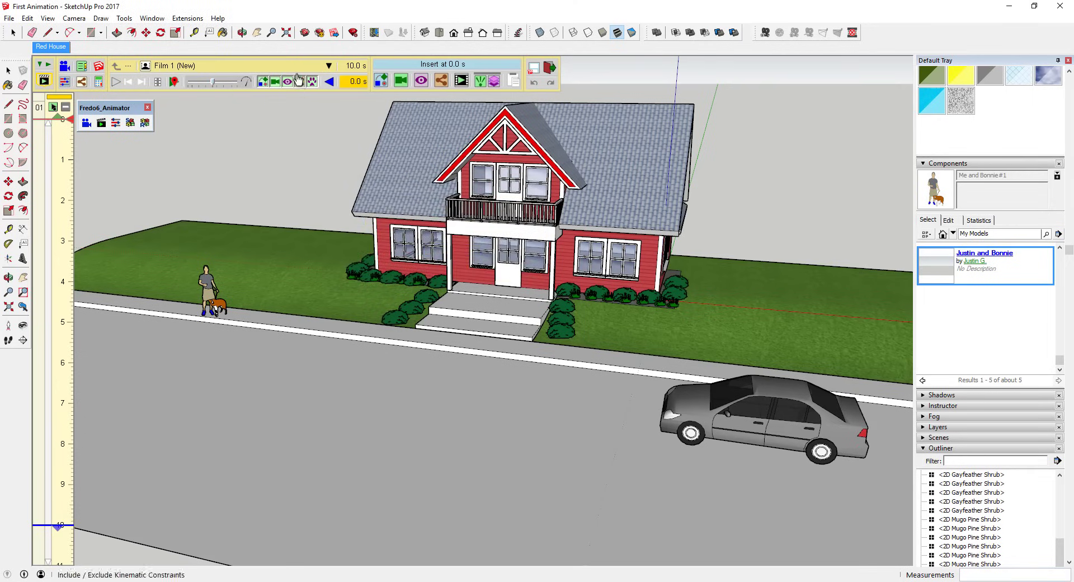
{"action": "left_click", "coordinate": [330, 66]}
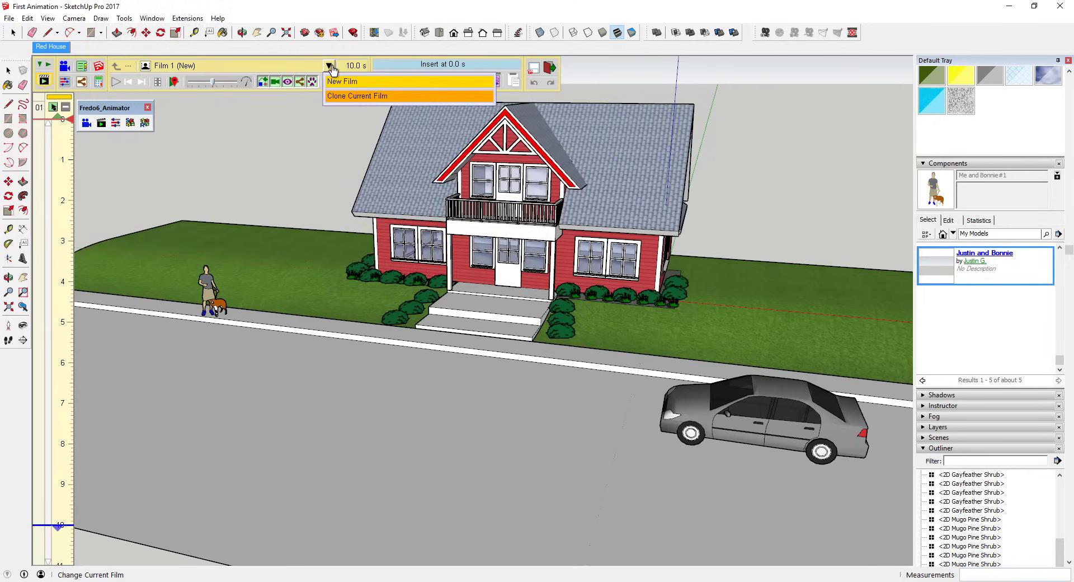
{"action": "left_click", "coordinate": [240, 63]}
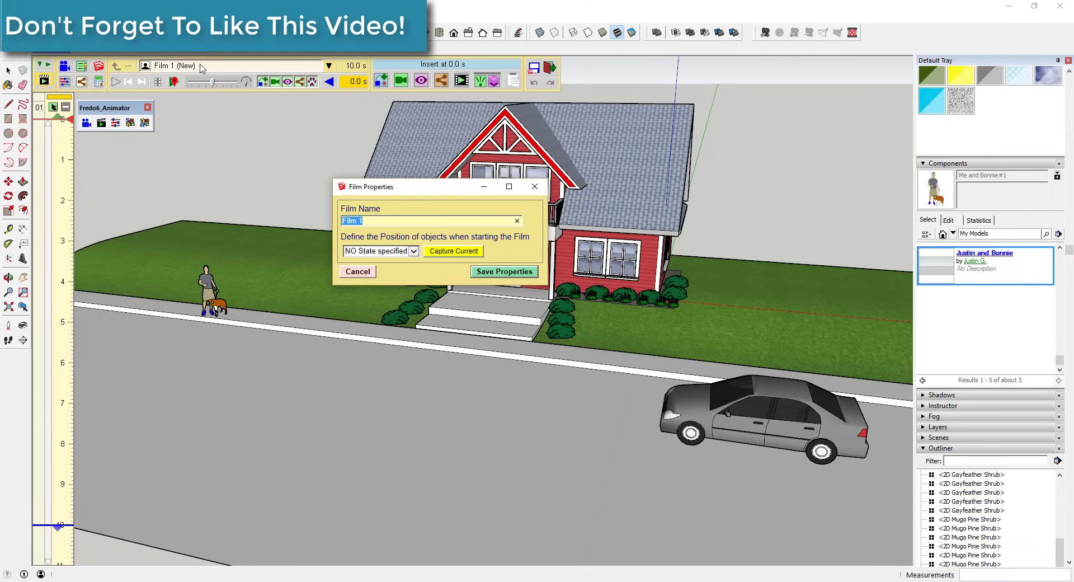
{"action": "left_click", "coordinate": [534, 186]}
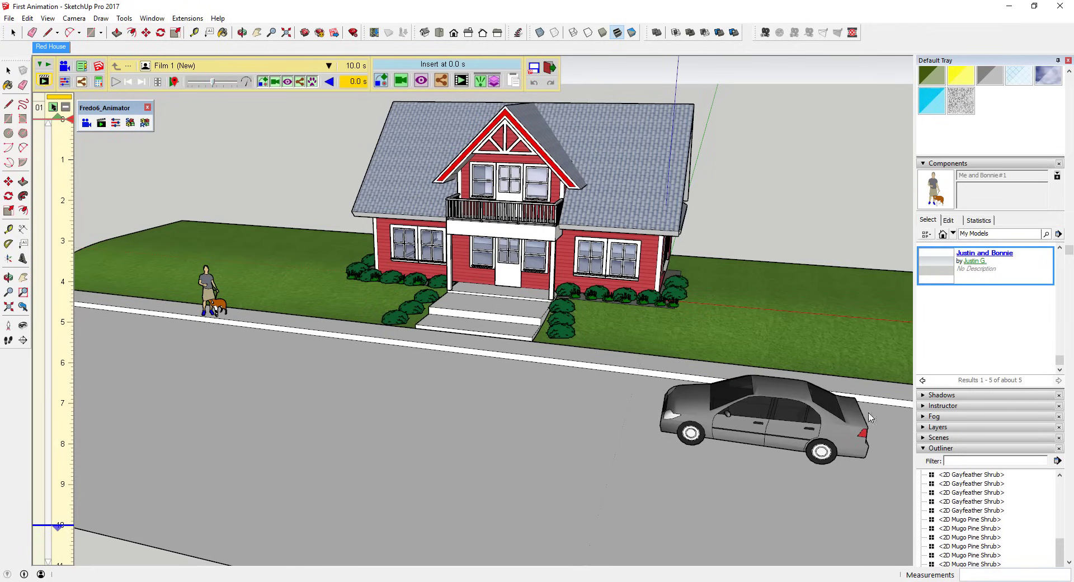
Temporarily exit the Animator and paint the road with Blacktop New from the Asphalt and Concrete materials.
{"action": "scroll", "coordinate": [958, 360], "scroll_direction": "up", "scroll_amount": 3}
{"action": "scroll", "coordinate": [971, 115], "scroll_direction": "up", "scroll_amount": 3}
{"action": "left_click", "coordinate": [985, 155]}
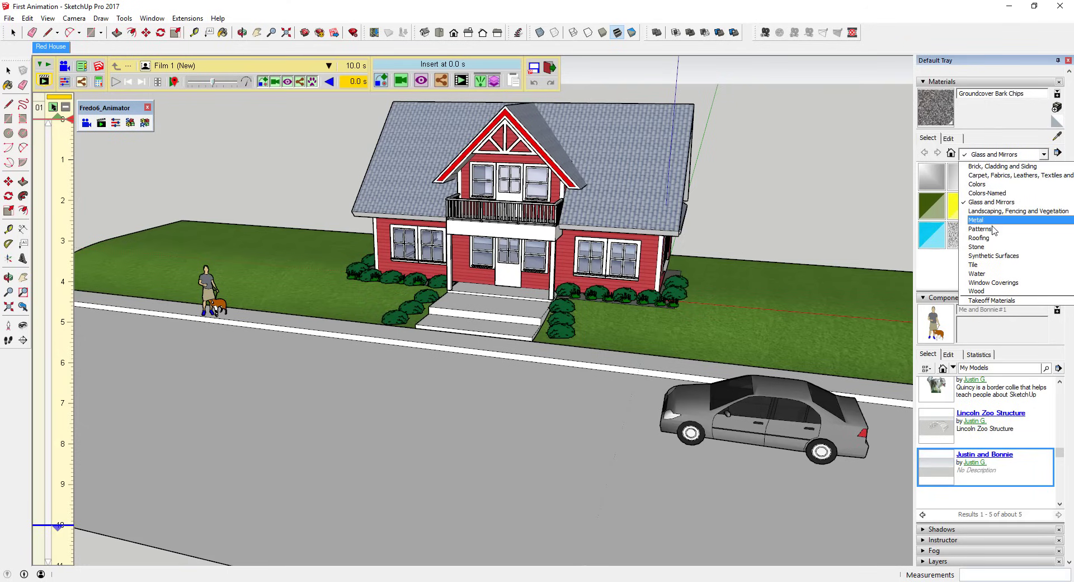
{"action": "scroll", "coordinate": [1005, 232], "scroll_direction": "up", "scroll_amount": 1}
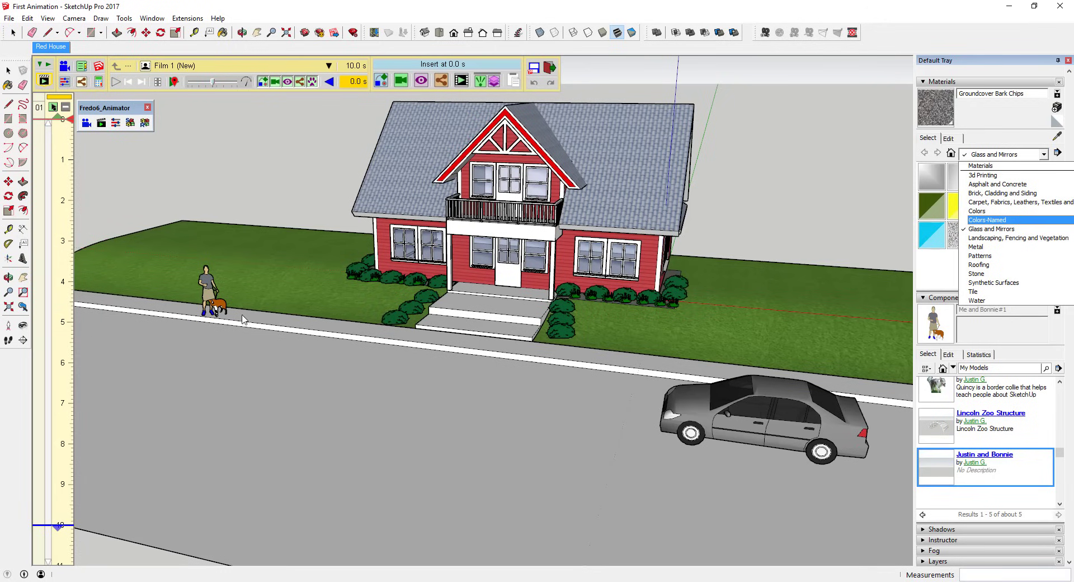
{"action": "left_click", "coordinate": [1009, 184]}
{"action": "left_click", "coordinate": [963, 185]}
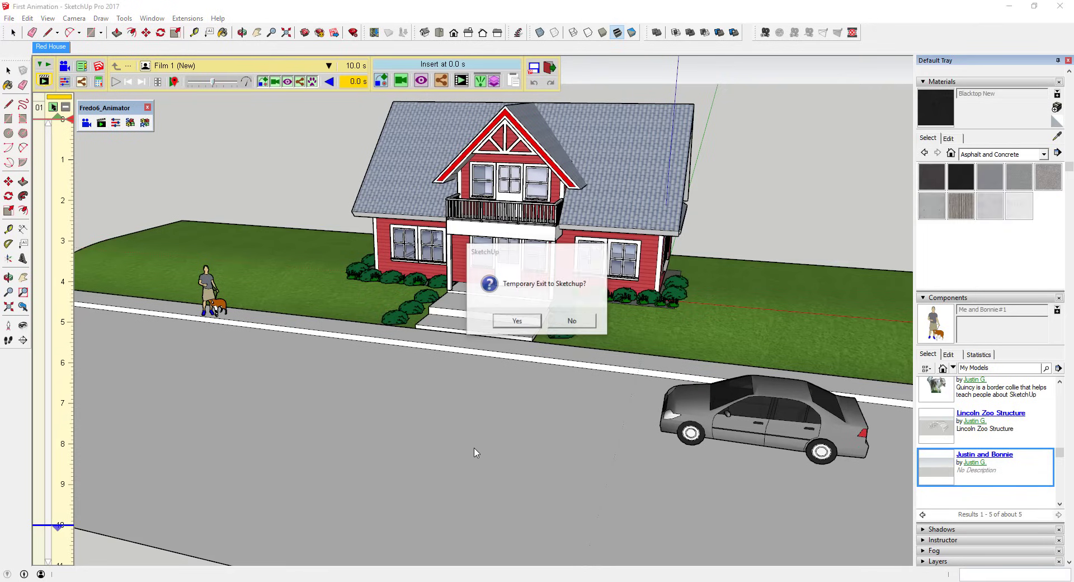
{"action": "left_click", "coordinate": [513, 319]}
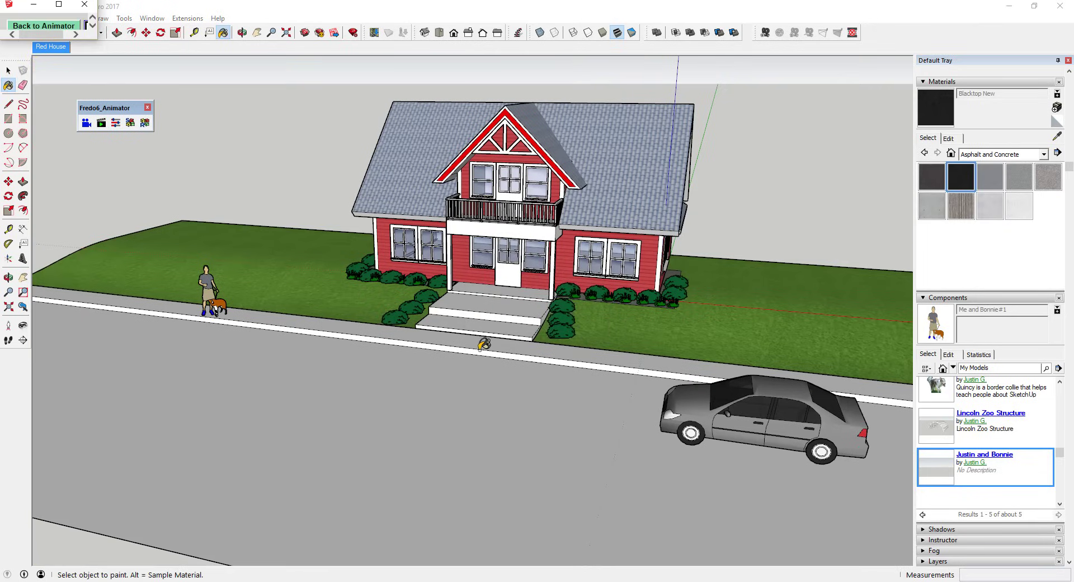
{"action": "left_click", "coordinate": [474, 392]}
{"action": "key", "text": "space"}
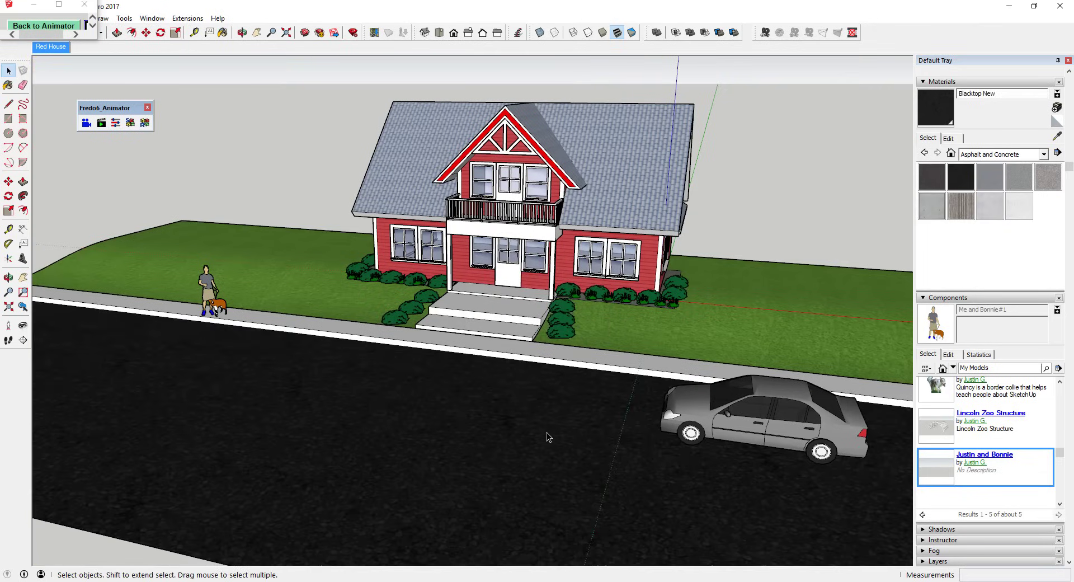
Reduce the texture width of the Blacktop New material on the road surface.
{"action": "left_click", "coordinate": [547, 433]}
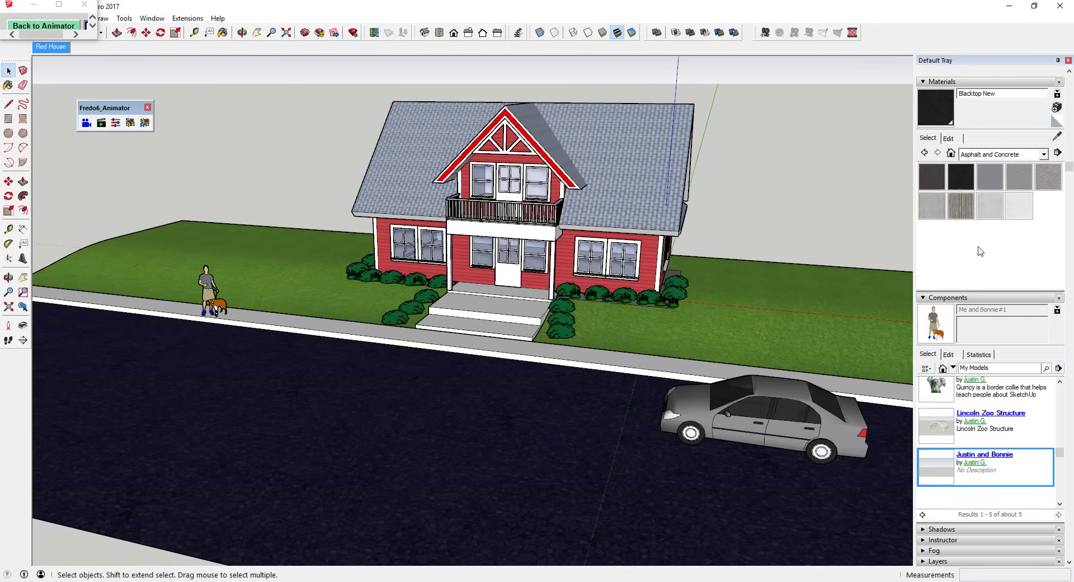
{"action": "left_click", "coordinate": [949, 139]}
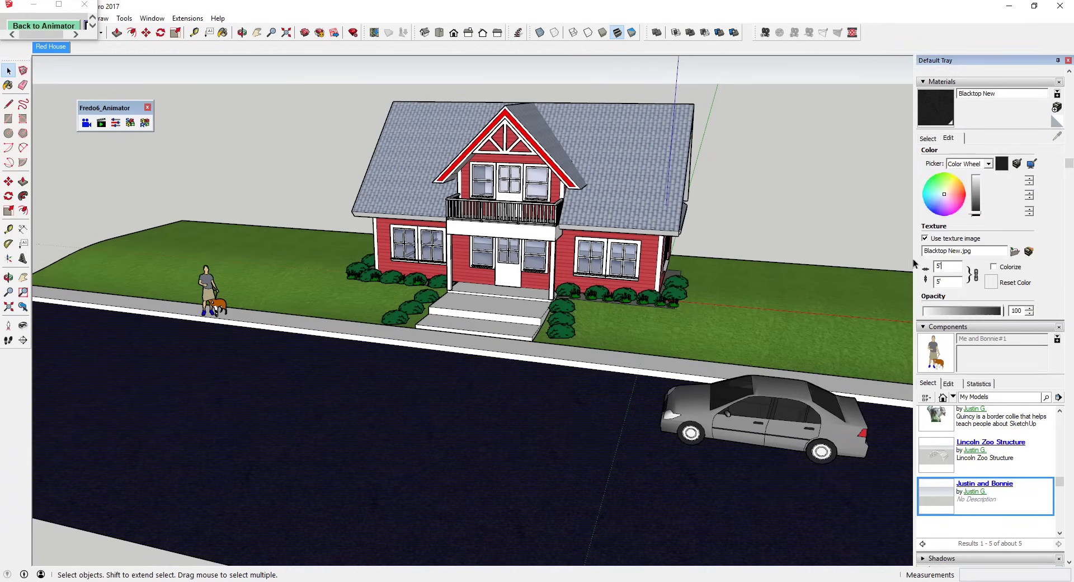
{"action": "type", "text": "3"}
{"action": "key", "text": "Return"}
Paint the curb strip and the sidewalk with the Concrete Aggregate Smoke material.
{"action": "left_click", "coordinate": [927, 138]}
{"action": "left_click", "coordinate": [1047, 178]}
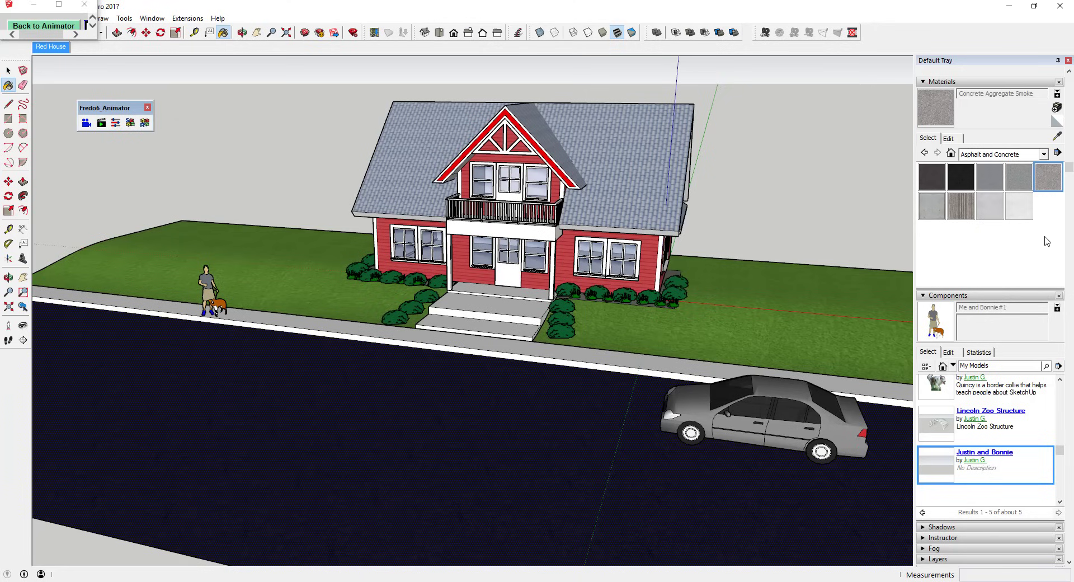
{"action": "left_click", "coordinate": [642, 365]}
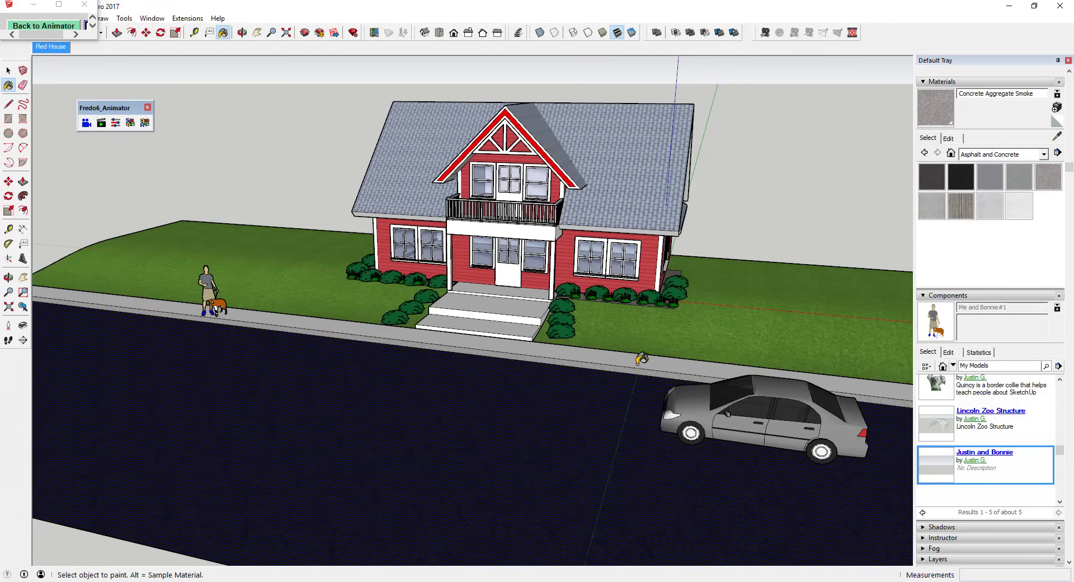
{"action": "left_click", "coordinate": [643, 357]}
{"action": "key", "text": "space"}
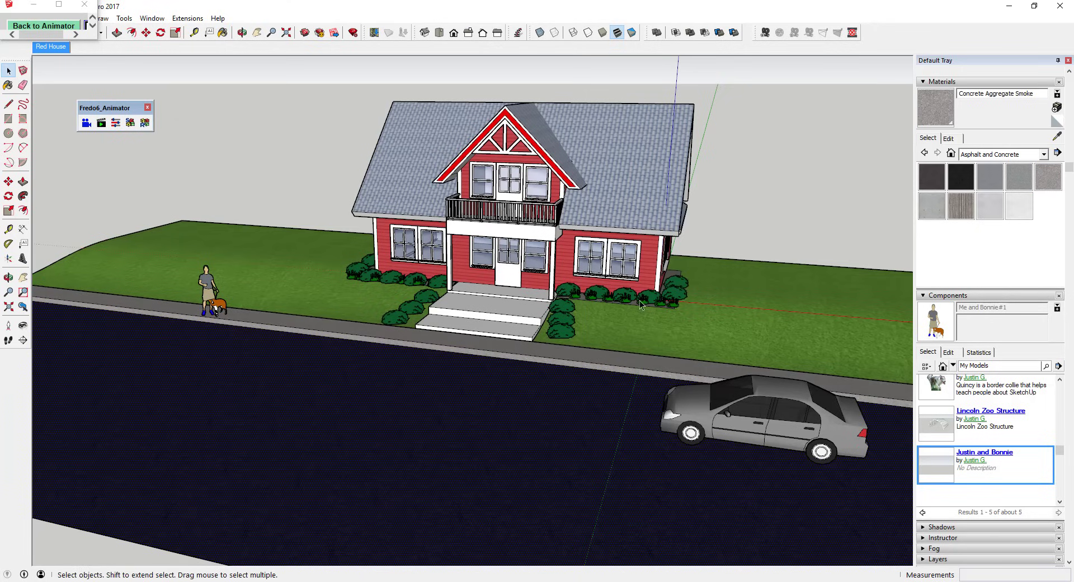
Open the house for editing, paint its front steps and porch floor with Concrete Aggregate Smoke, and close it.
{"action": "key", "text": "b"}
{"action": "left_click", "coordinate": [499, 334]}
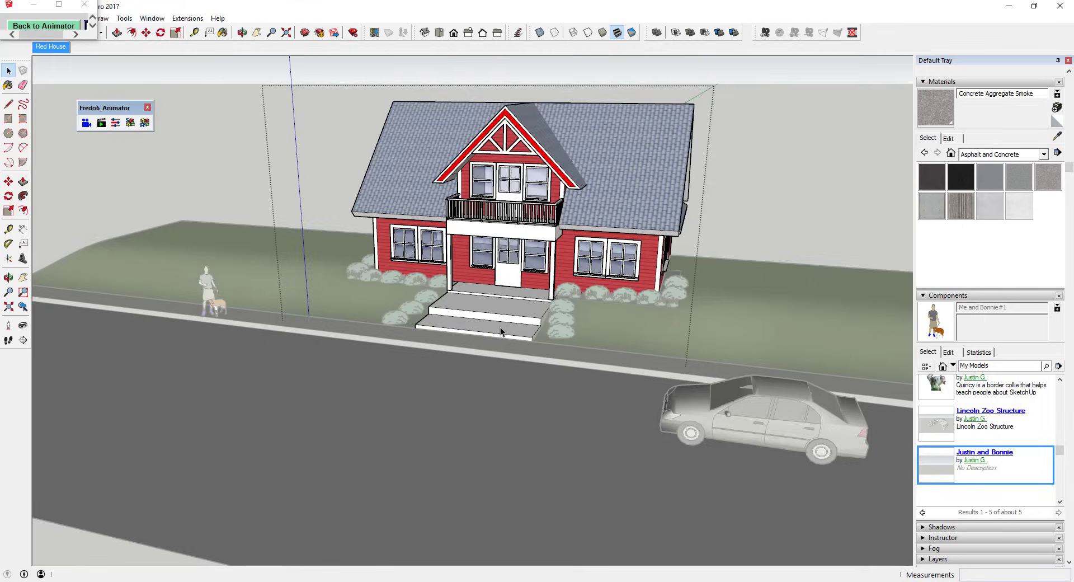
{"action": "scroll", "coordinate": [503, 333], "scroll_direction": "up", "scroll_amount": 5}
{"action": "left_click", "coordinate": [504, 342]}
{"action": "left_click", "coordinate": [525, 305]}
{"action": "left_click", "coordinate": [542, 254]}
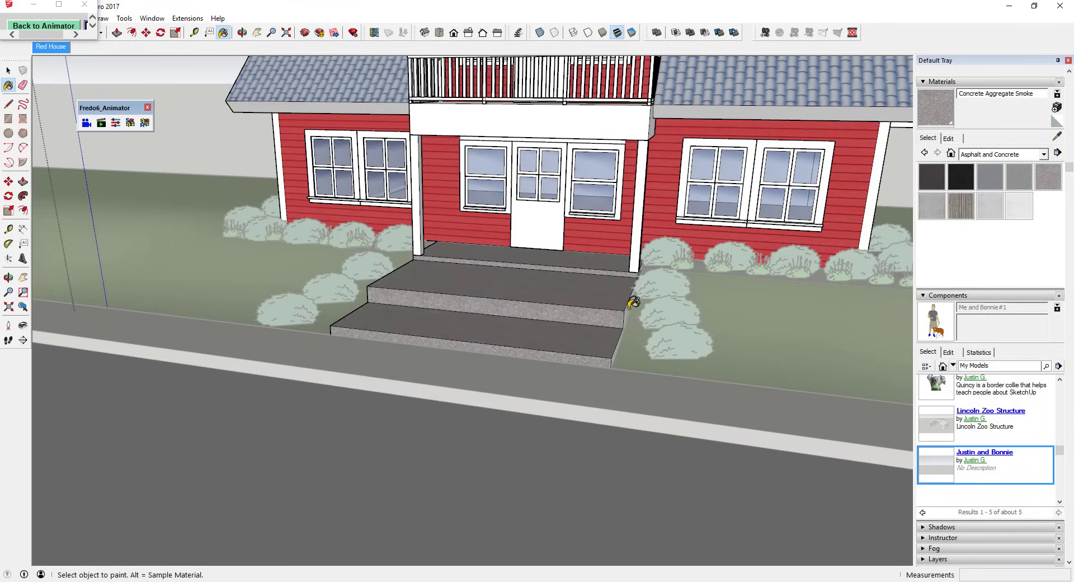
{"action": "left_click", "coordinate": [633, 302]}
{"action": "scroll", "coordinate": [633, 302], "scroll_direction": "down", "scroll_amount": 3}
{"action": "left_click", "coordinate": [469, 305]}
{"action": "key", "text": "space"}
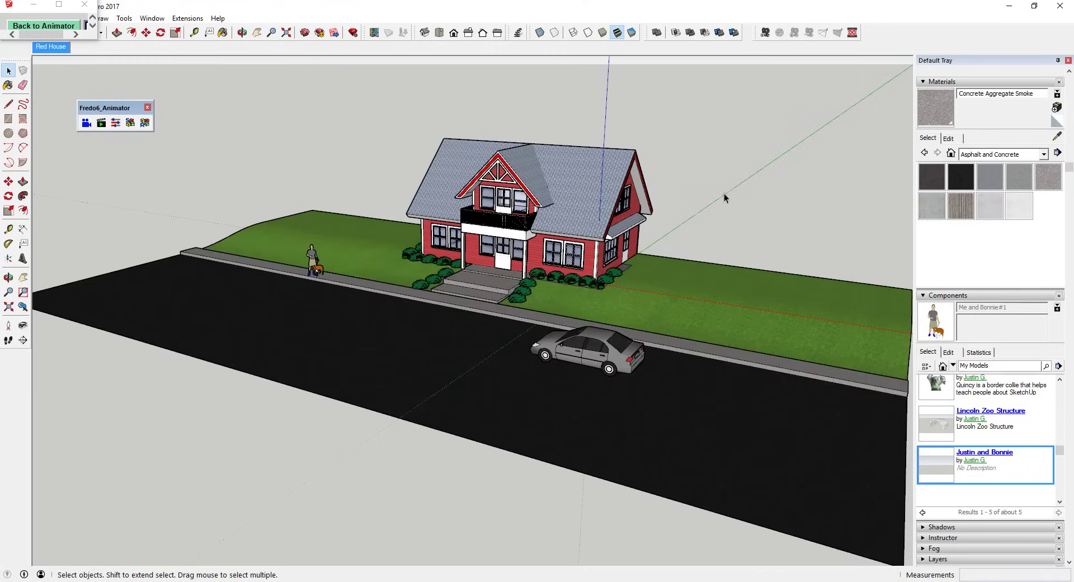
Examine the repainted scene from the front, checking the man with the dog and the car as separate objects.
{"action": "middle_click_drag", "start_coordinate": [724, 197], "coordinate": [659, 196]}
{"action": "scroll", "coordinate": [587, 196], "scroll_direction": "up", "scroll_amount": 3}
{"action": "middle_click_drag", "start_coordinate": [587, 196], "coordinate": [559, 196]}
{"action": "key", "text": "space"}
{"action": "scroll", "coordinate": [481, 252], "scroll_direction": "up", "scroll_amount": 2}
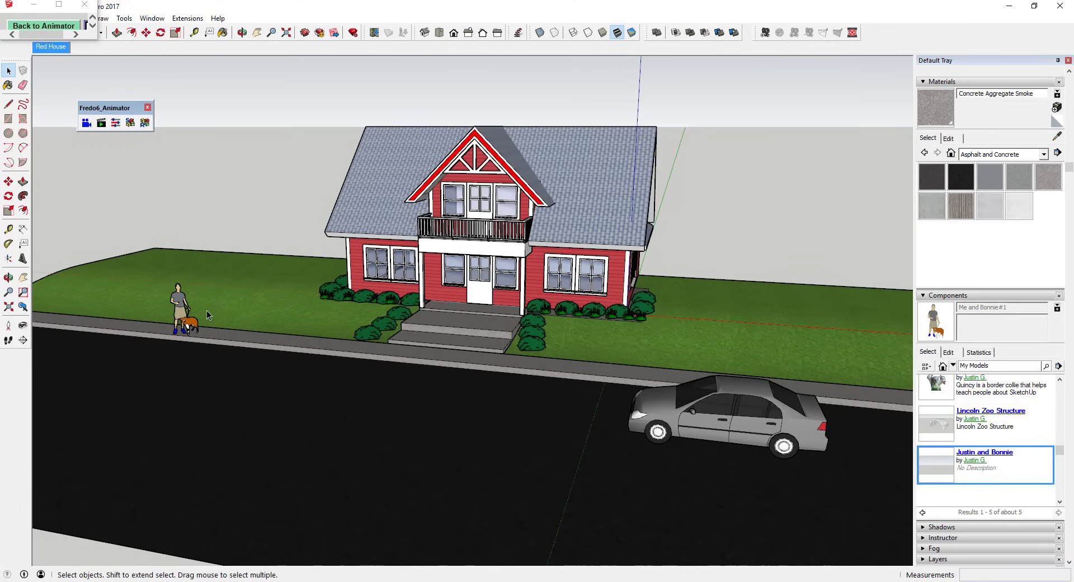
{"action": "left_click", "coordinate": [185, 310]}
{"action": "left_click", "coordinate": [677, 411]}
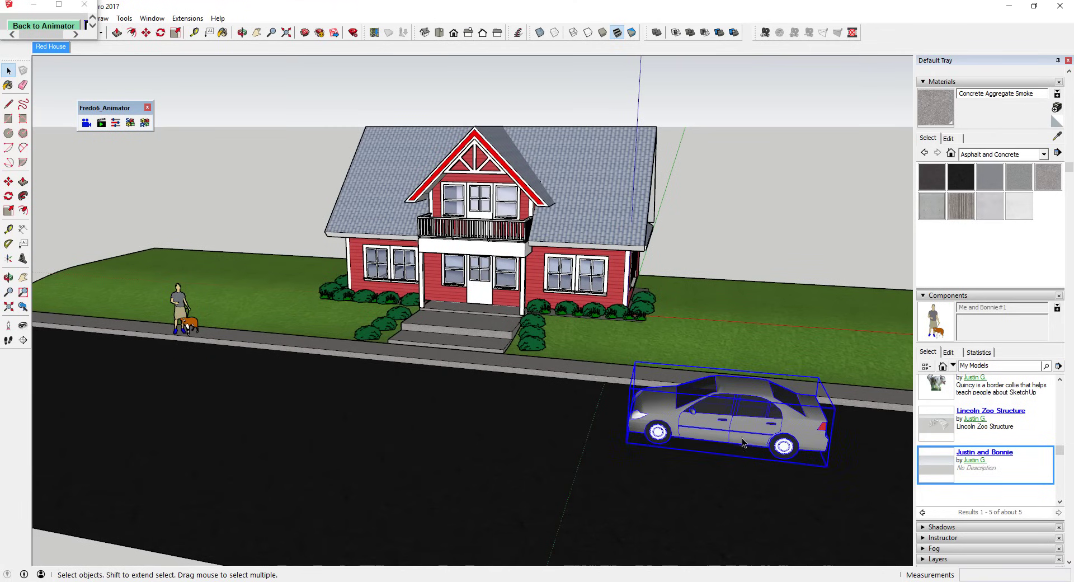
{"action": "left_click", "coordinate": [791, 210]}
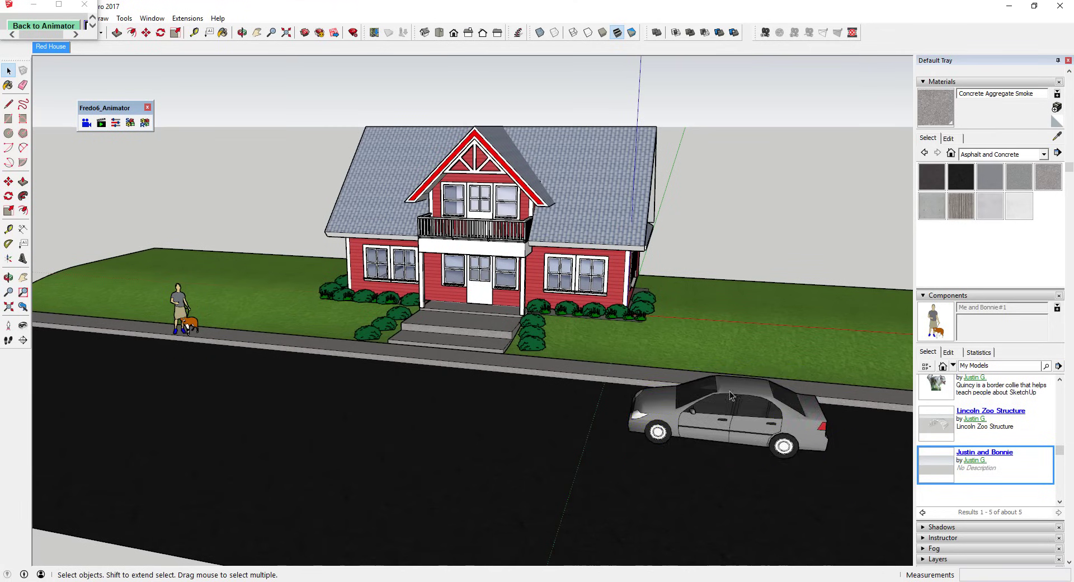
Return to the Animator and create a new film named Car Movement with no starting state specified.
{"action": "left_click", "coordinate": [45, 25]}
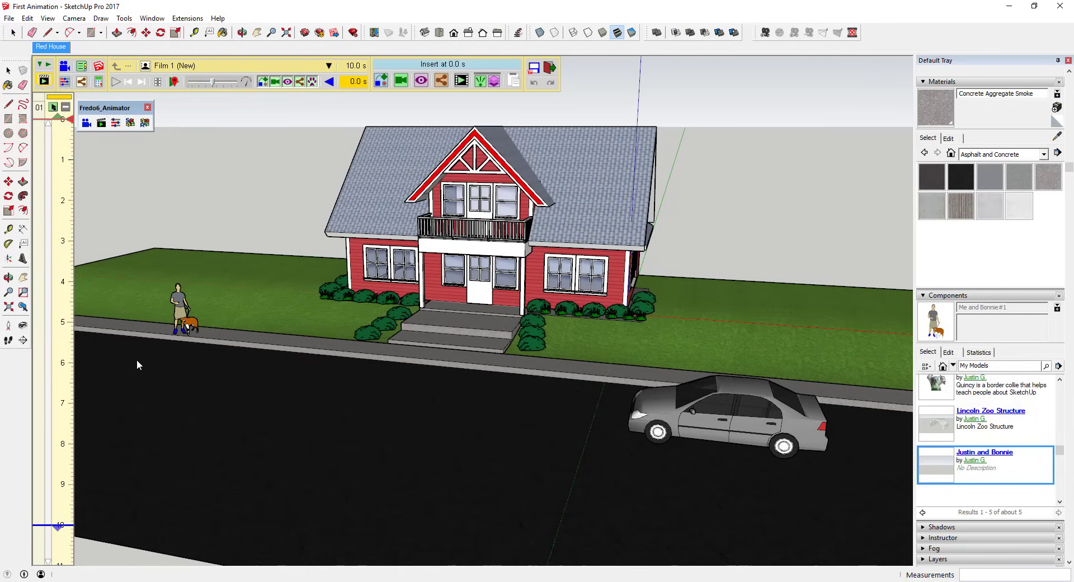
{"action": "left_click", "coordinate": [330, 67]}
{"action": "left_click", "coordinate": [349, 82]}
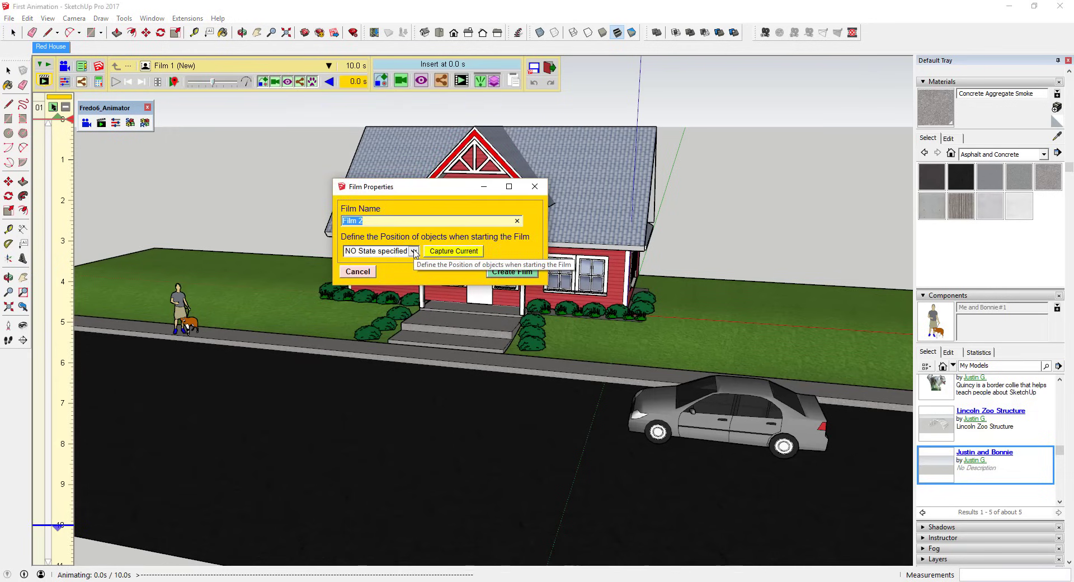
{"action": "type", "text": "Ca"}
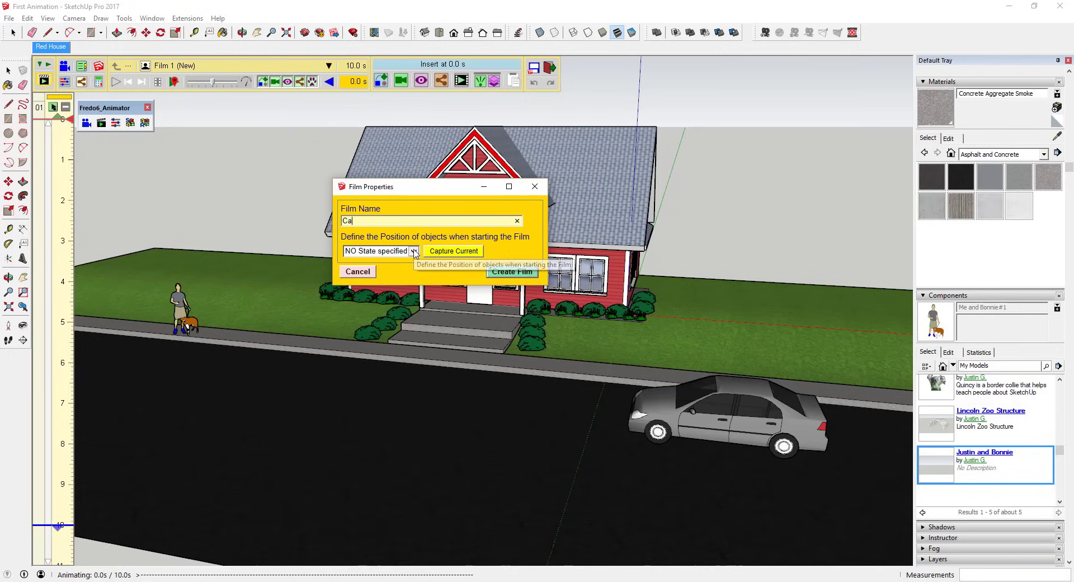
{"action": "type", "text": "r Mo"}
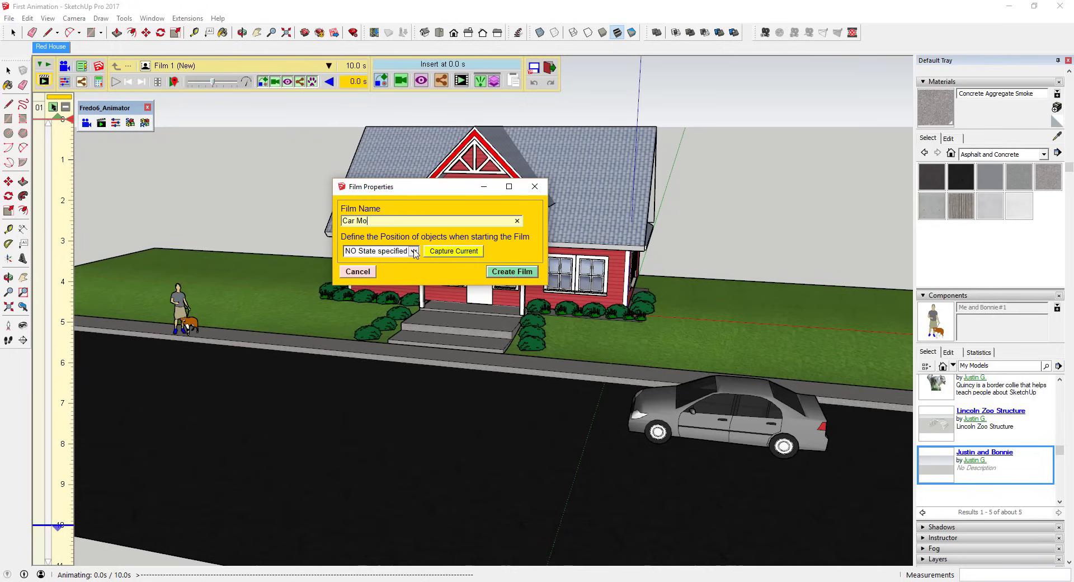
{"action": "type", "text": "vement"}
{"action": "left_click", "coordinate": [512, 272]}
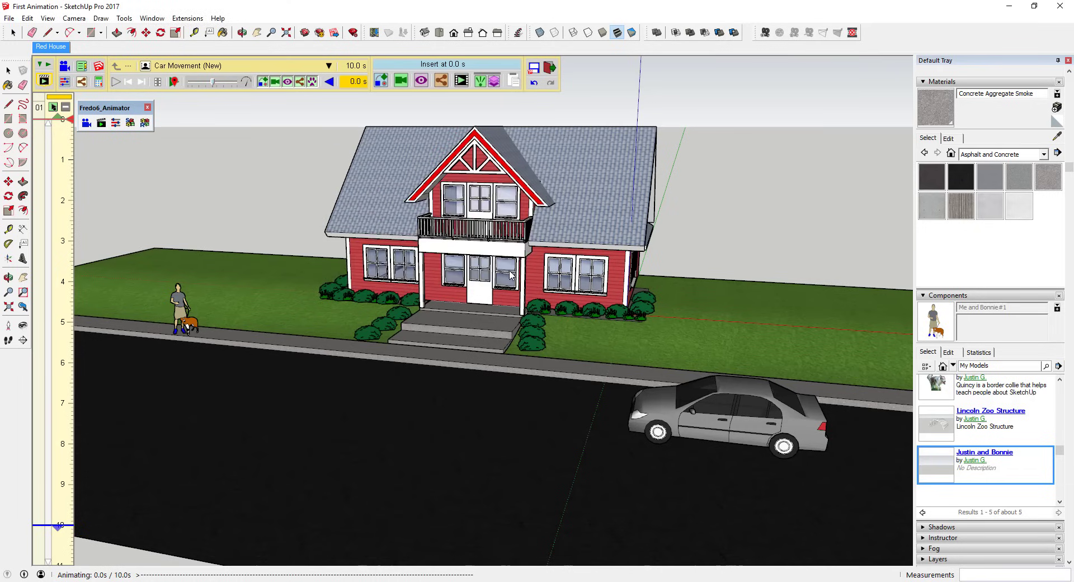
Switch the current film to Film 1.
{"action": "left_click", "coordinate": [329, 66]}
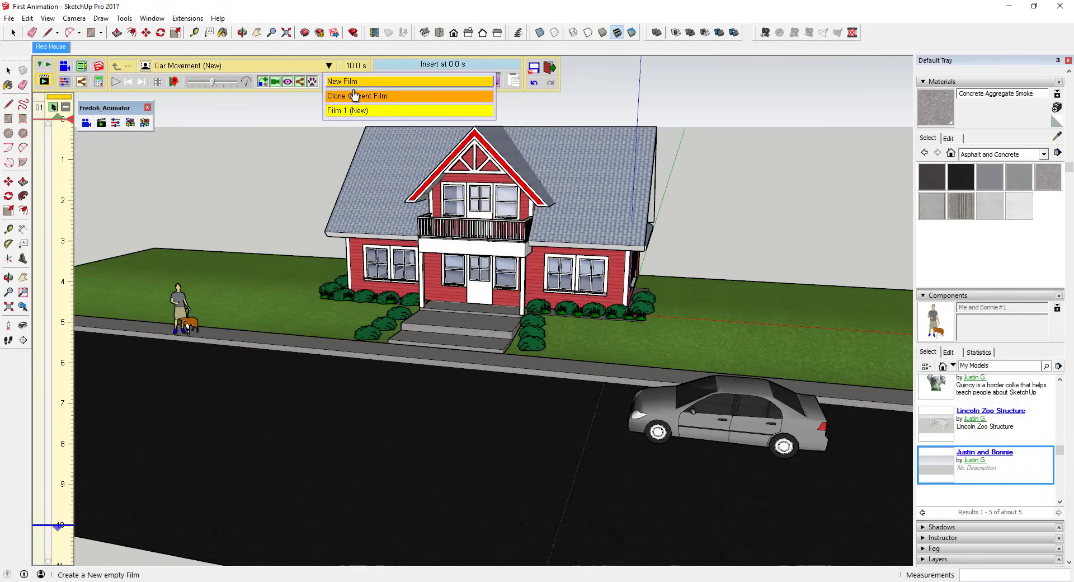
{"action": "left_click", "coordinate": [358, 110]}
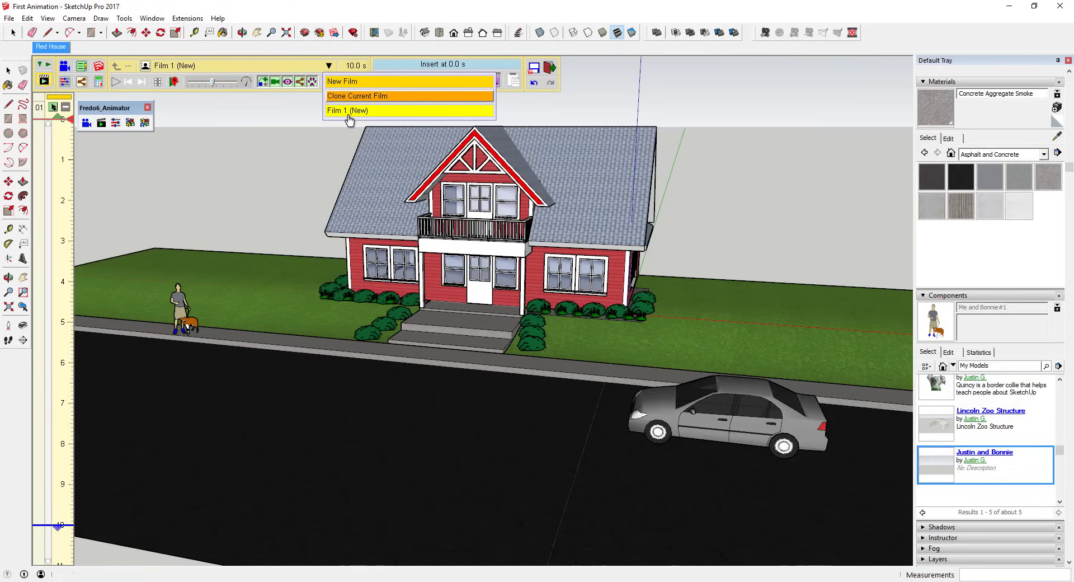
Make Car Movement the current film and shift the floating Animator toolbar slightly.
{"action": "left_click", "coordinate": [329, 65]}
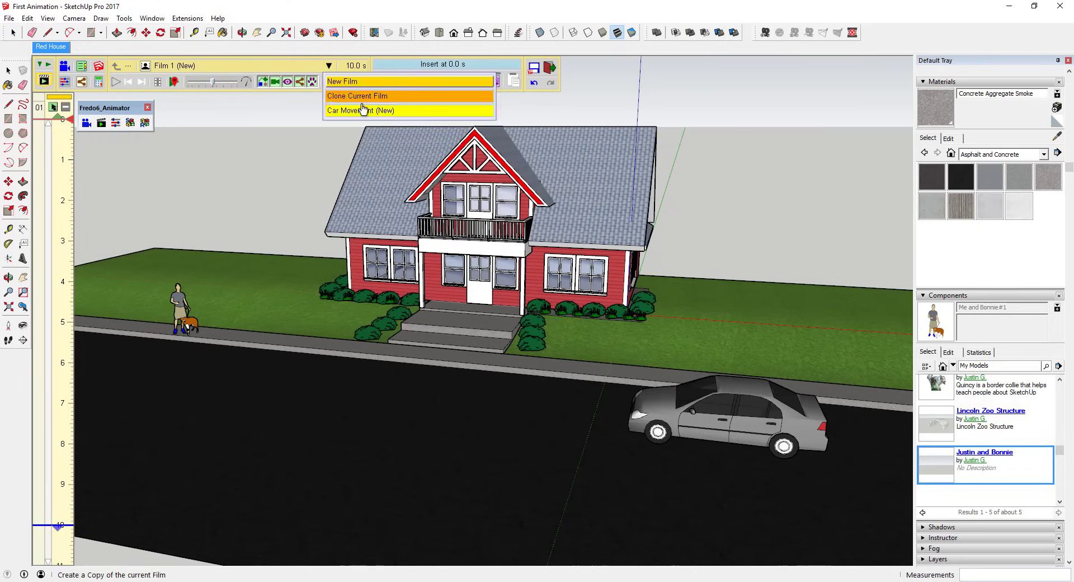
{"action": "left_click", "coordinate": [363, 110]}
{"action": "left_click", "coordinate": [328, 66]}
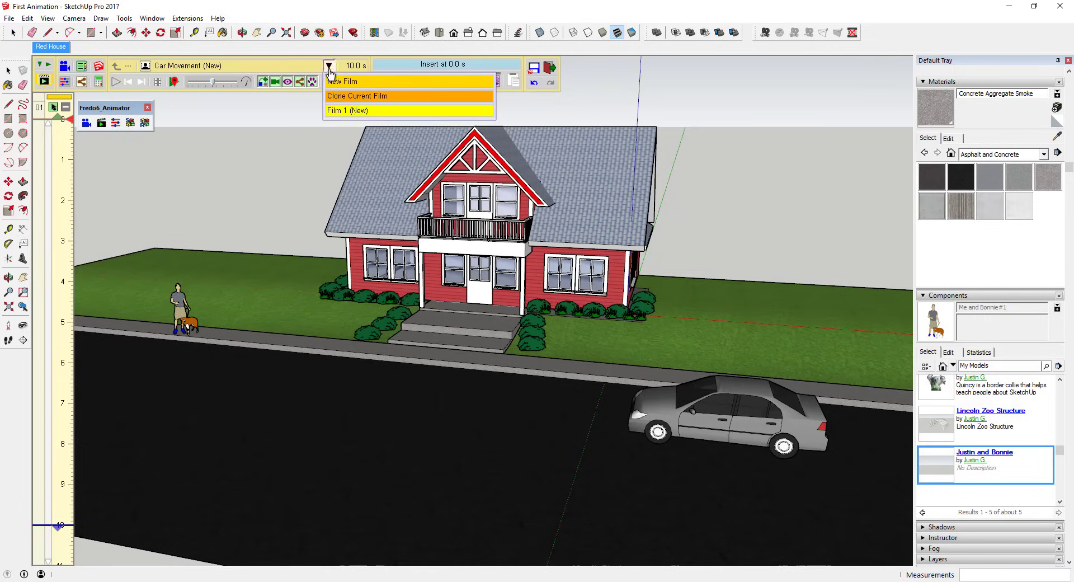
{"action": "left_click", "coordinate": [366, 110]}
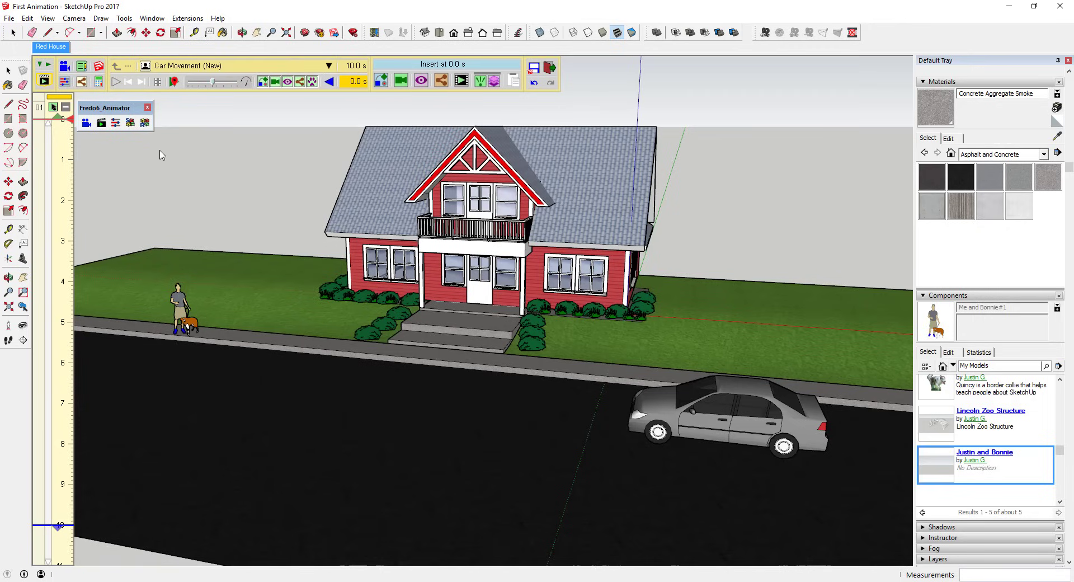
{"action": "left_click_drag", "start_coordinate": [105, 110], "coordinate": [106, 107]}
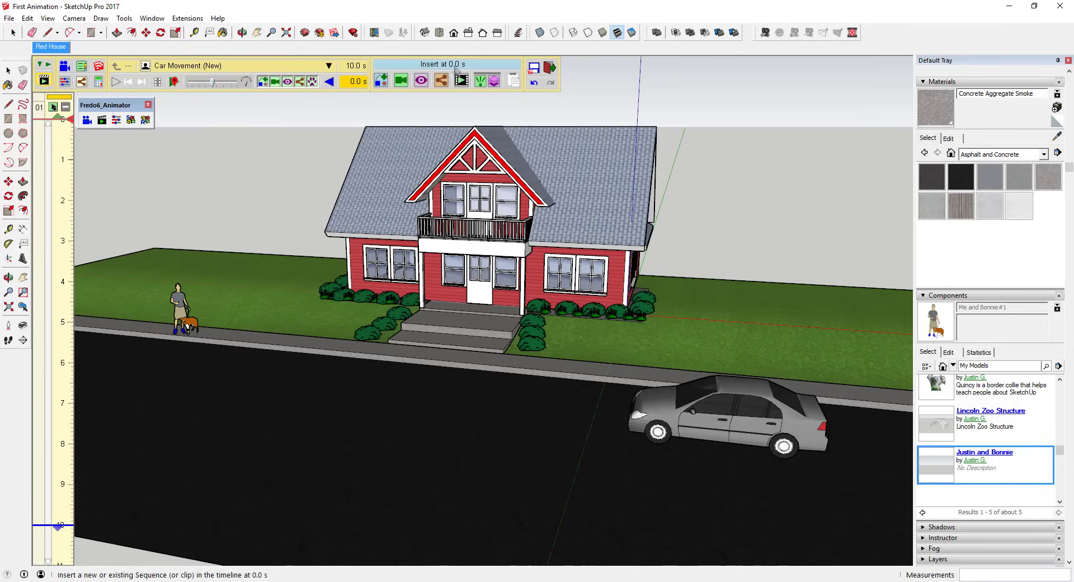
Insert a new movement at 0.0 s in the timeline and select the whole car component for translation.
{"action": "left_click", "coordinate": [382, 82]}
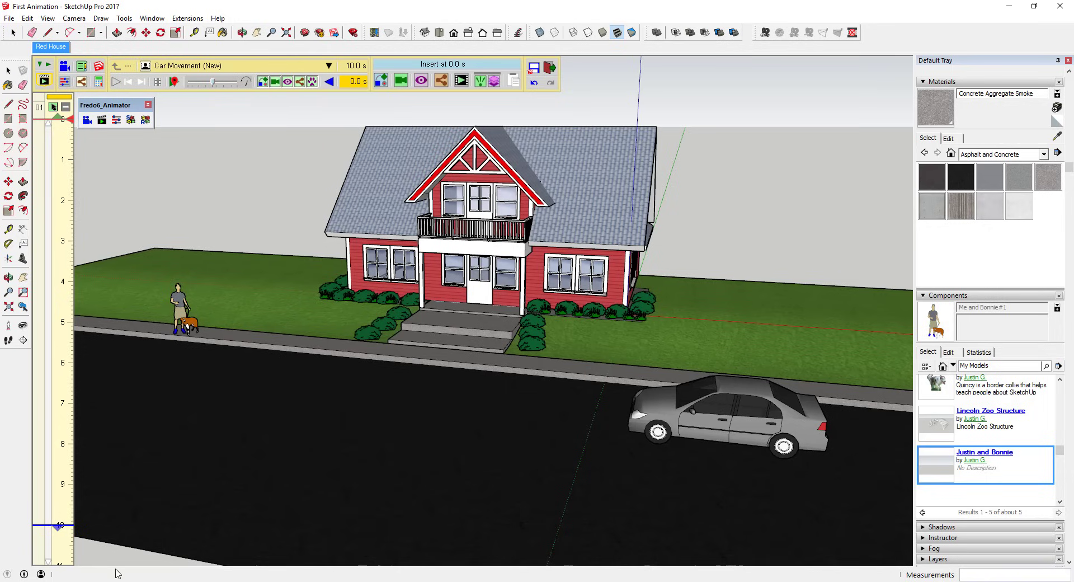
{"action": "left_click", "coordinate": [381, 85]}
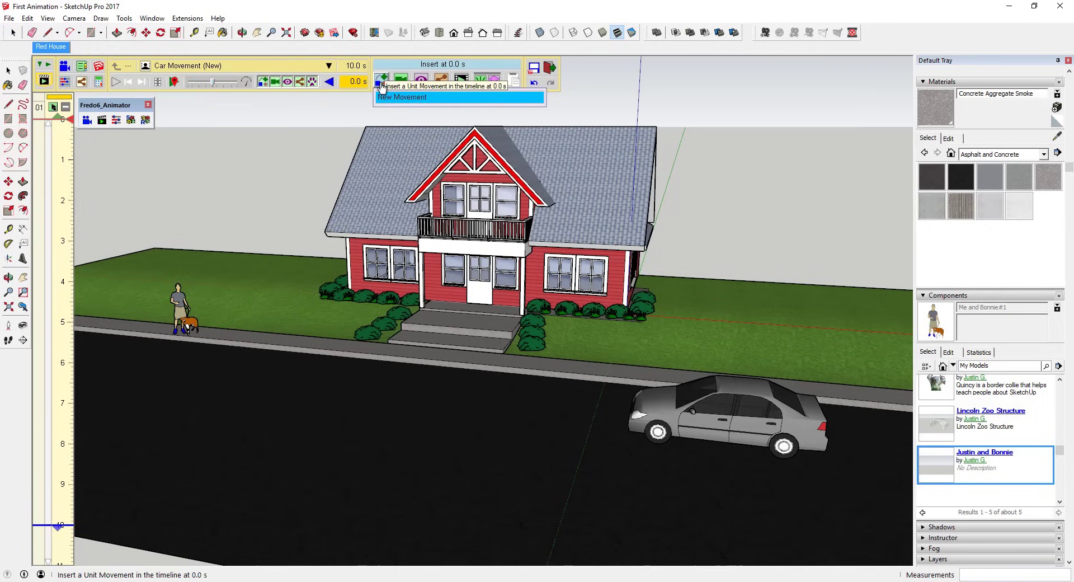
{"action": "left_click", "coordinate": [402, 98]}
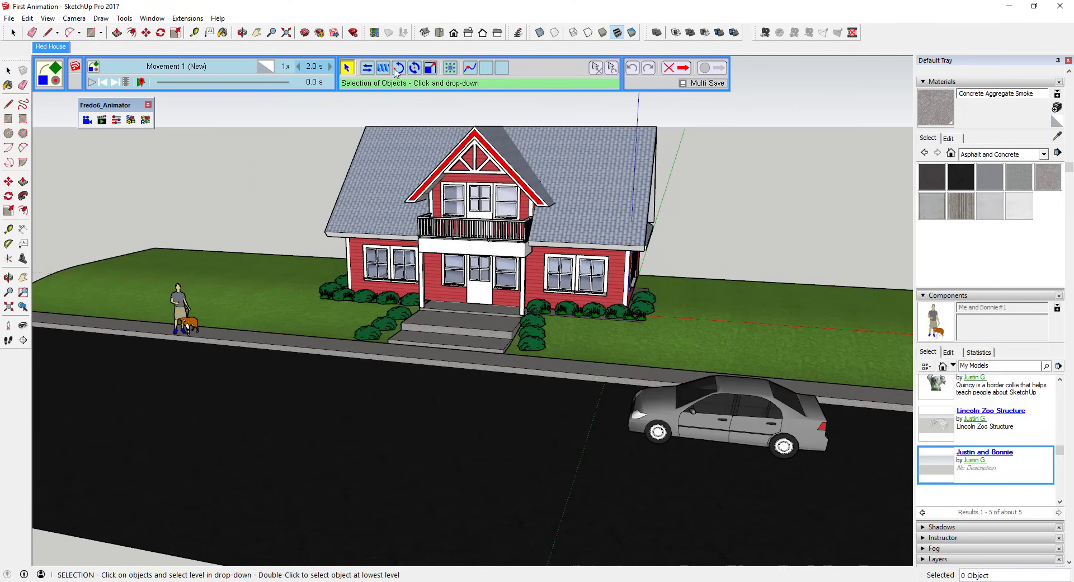
{"action": "left_click", "coordinate": [741, 381]}
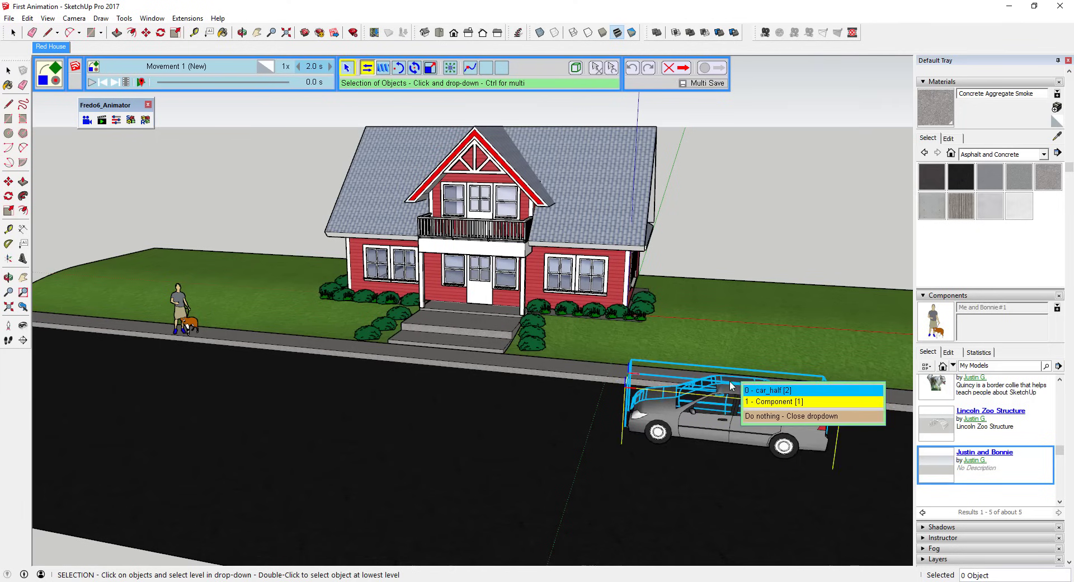
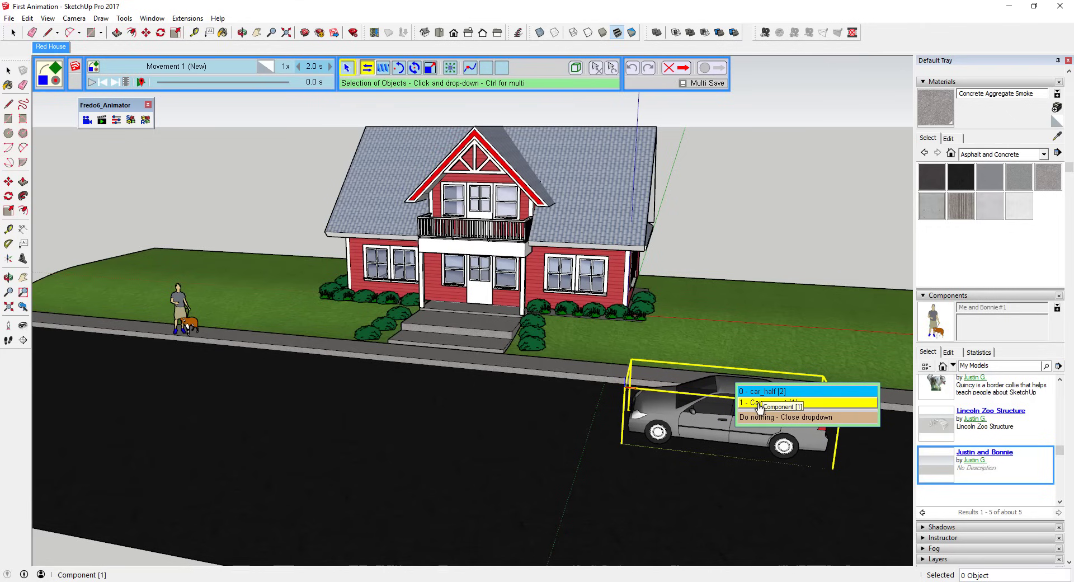
{"action": "left_click", "coordinate": [759, 404]}
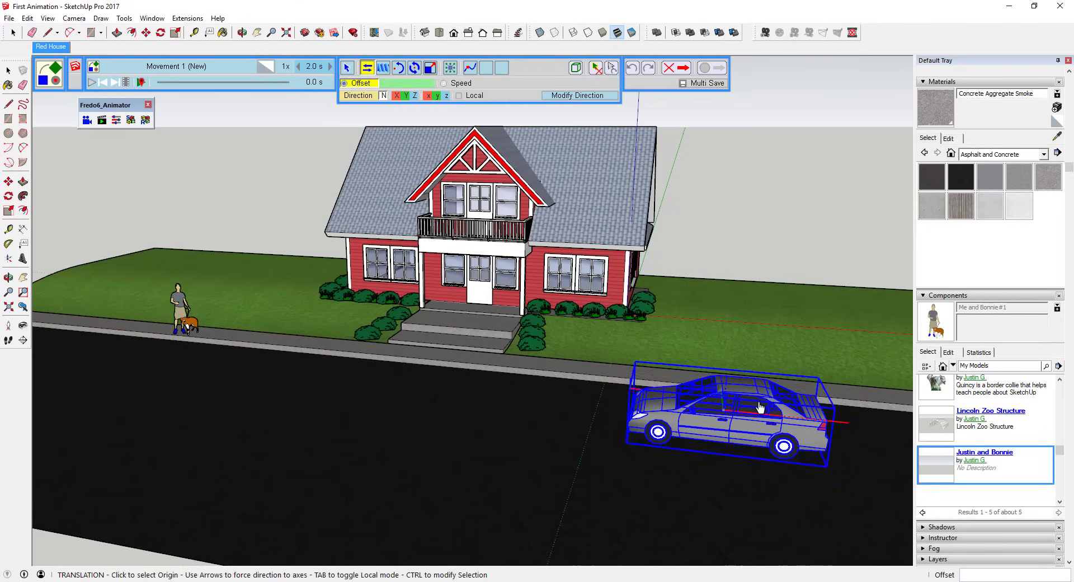
Define the car's translation forward along the road from its lower front corner, with an offset of 40'.
{"action": "left_click", "coordinate": [640, 440]}
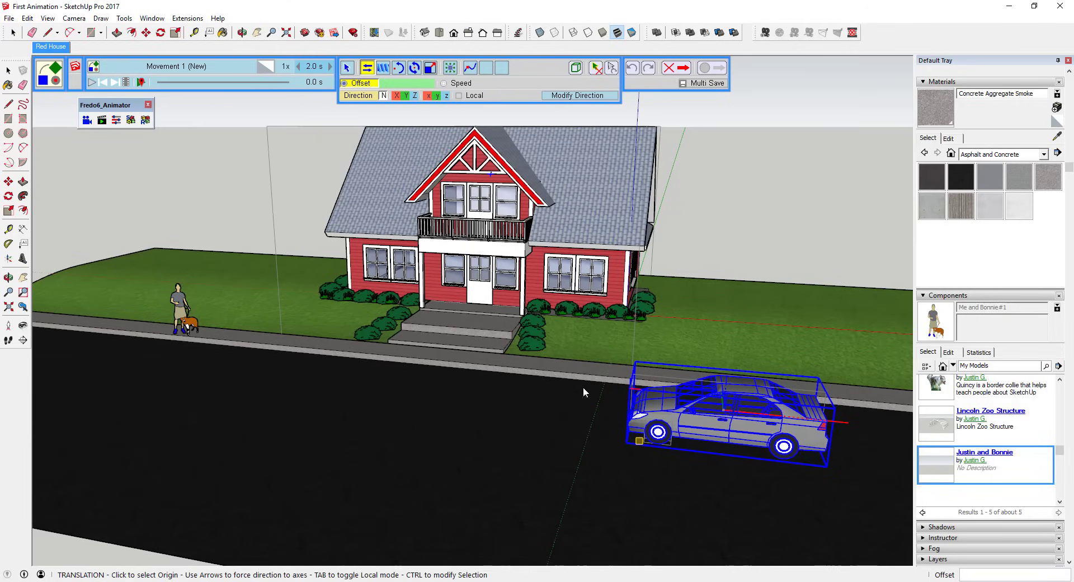
{"action": "left_click", "coordinate": [640, 443]}
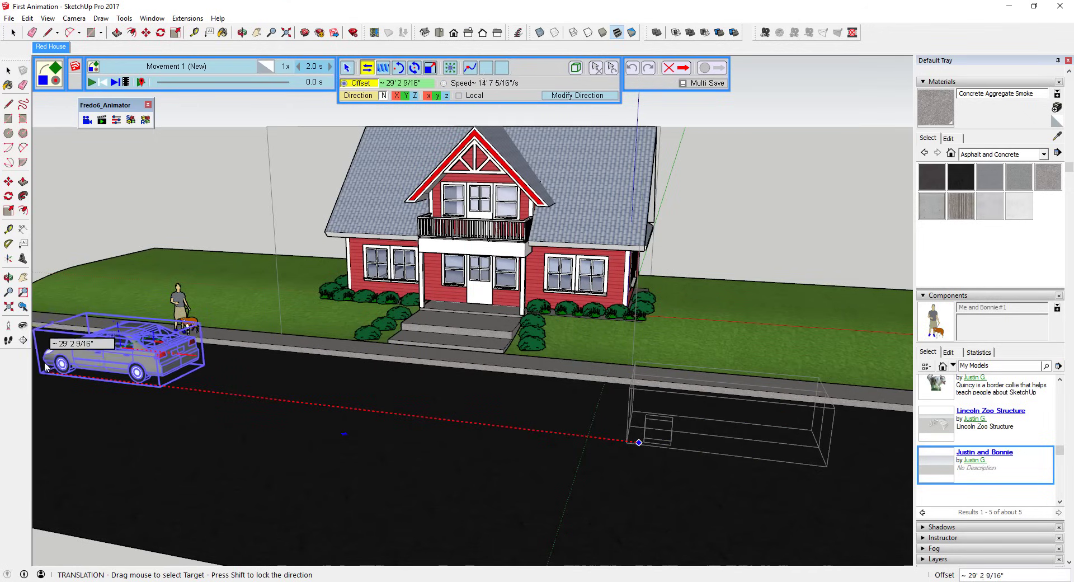
{"action": "left_click", "coordinate": [40, 366]}
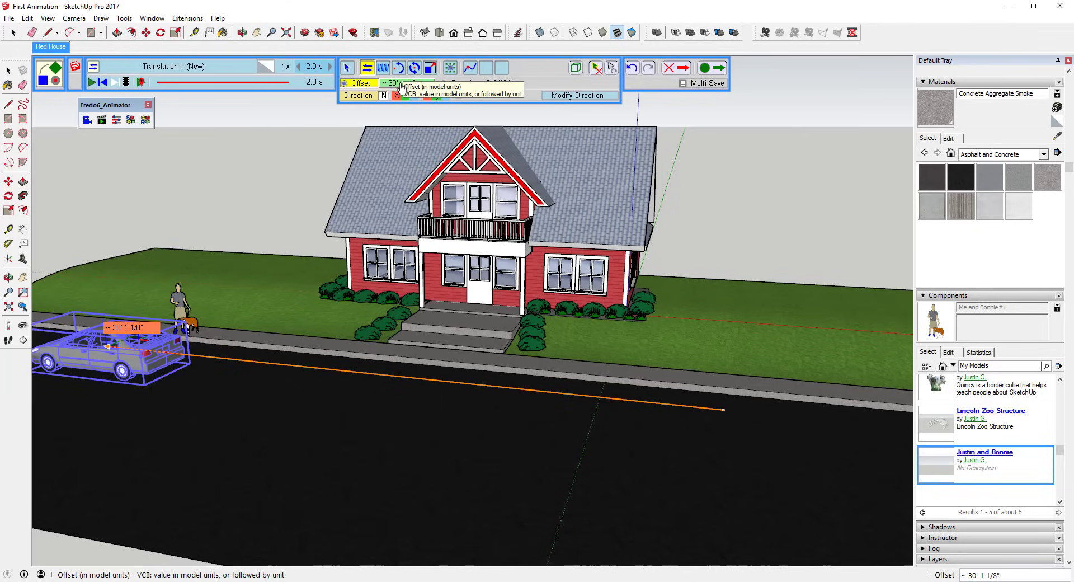
{"action": "left_click", "coordinate": [418, 84]}
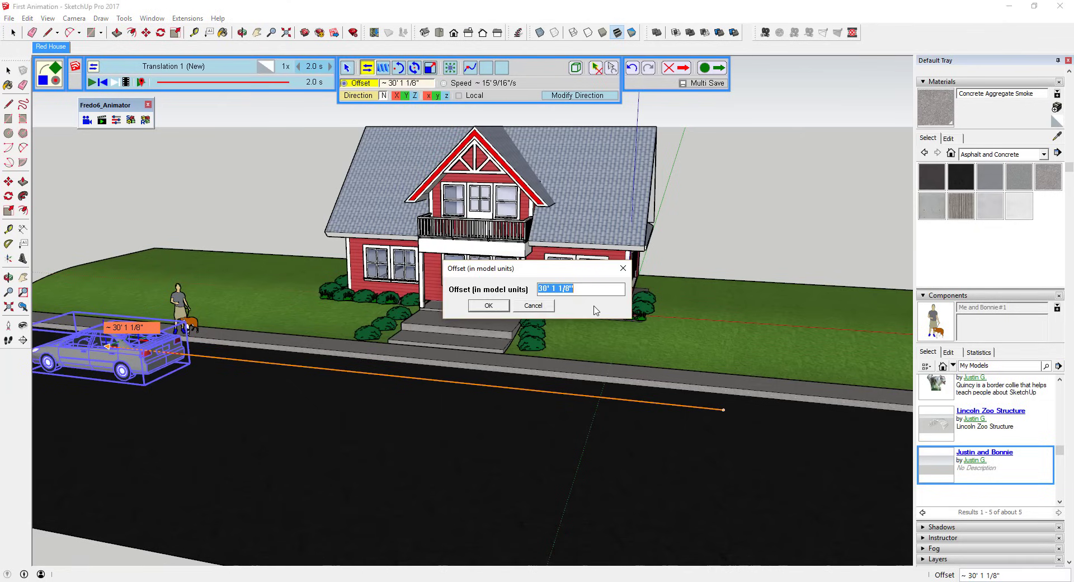
{"action": "key", "text": "Return"}
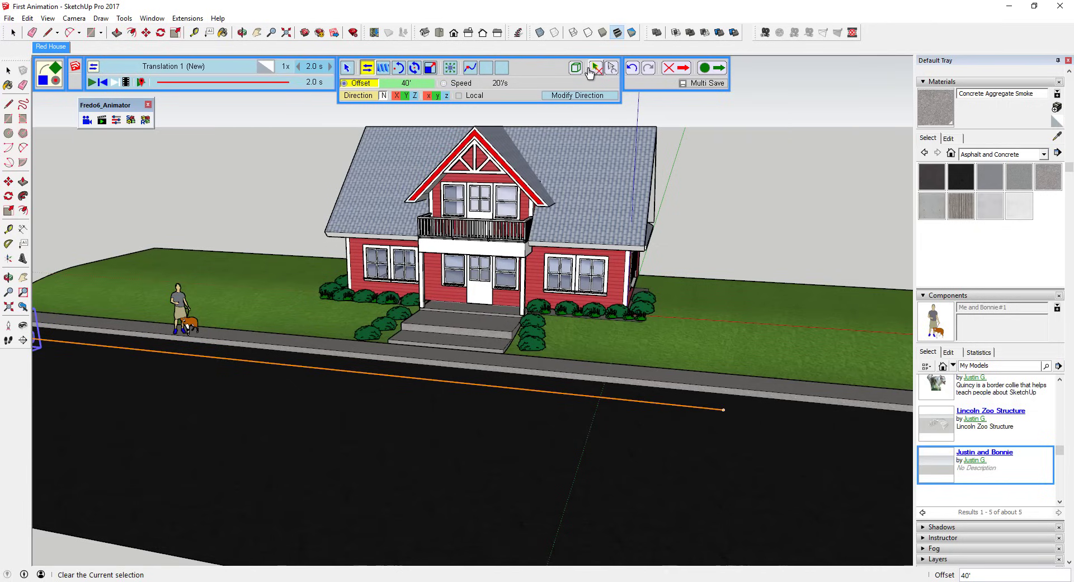
Save the translation as a new sequence named Car Movement, accepting the alternative name Car Movement (1).
{"action": "left_click", "coordinate": [716, 71]}
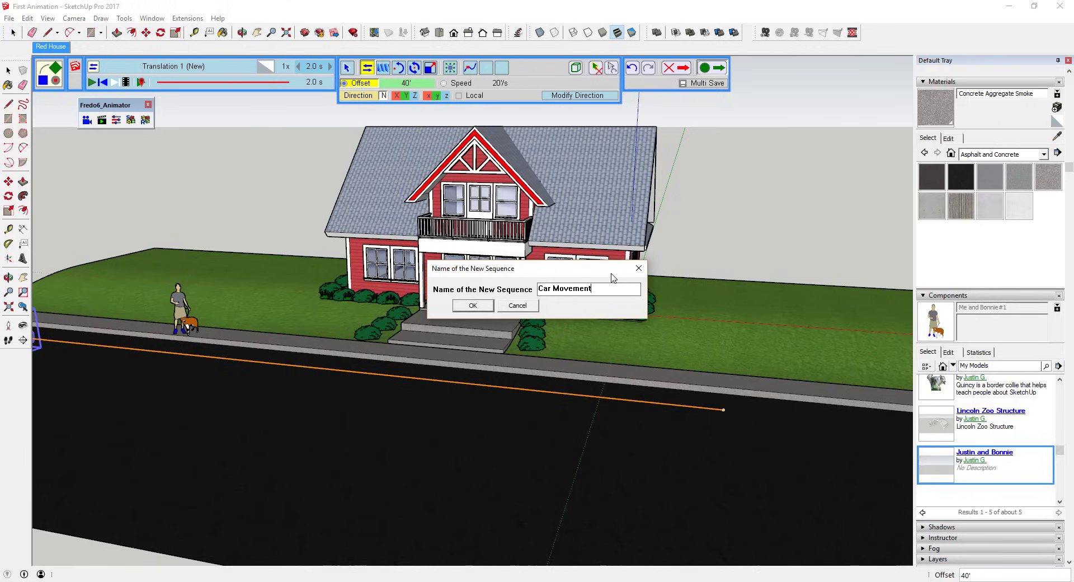
{"action": "left_click", "coordinate": [473, 305]}
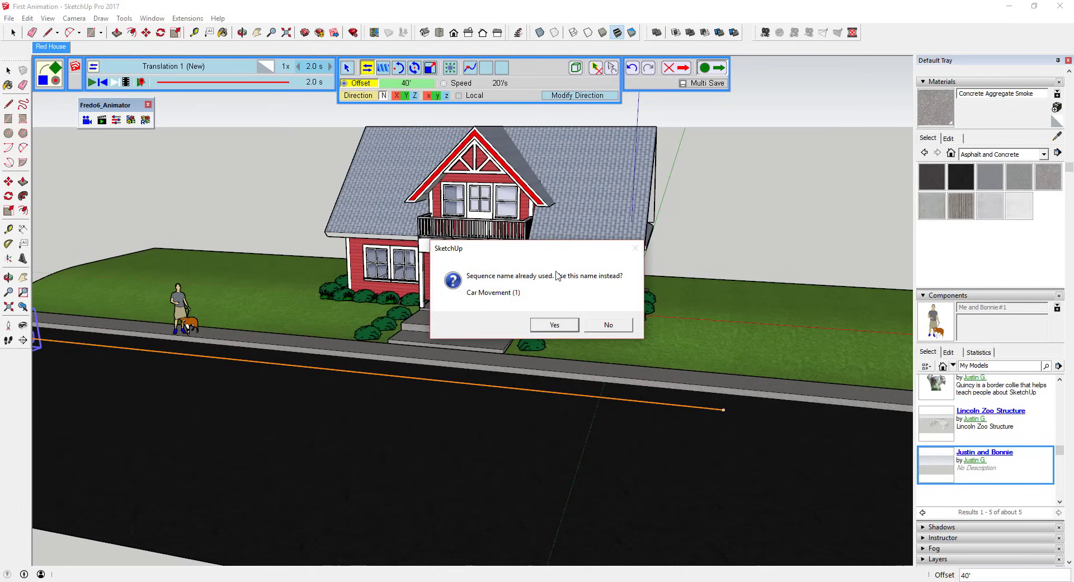
{"action": "left_click", "coordinate": [554, 326]}
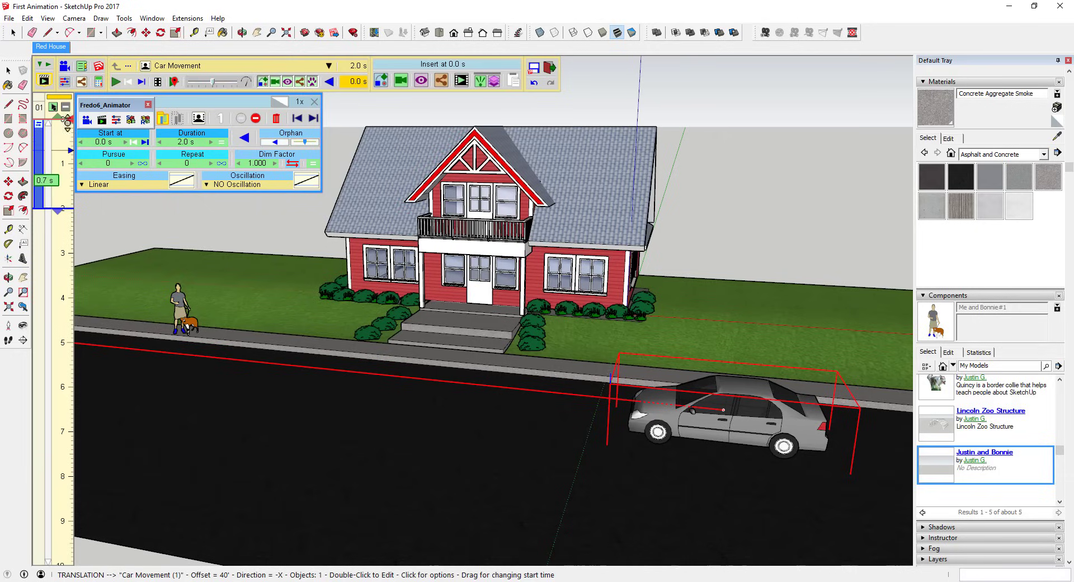
Open the Car Movement (1) sequence's options, clear the floating toolbar off them, play the animation and rewind it to the start.
{"action": "left_click", "coordinate": [38, 205]}
{"action": "left_click_drag", "start_coordinate": [93, 200], "coordinate": [90, 217]}
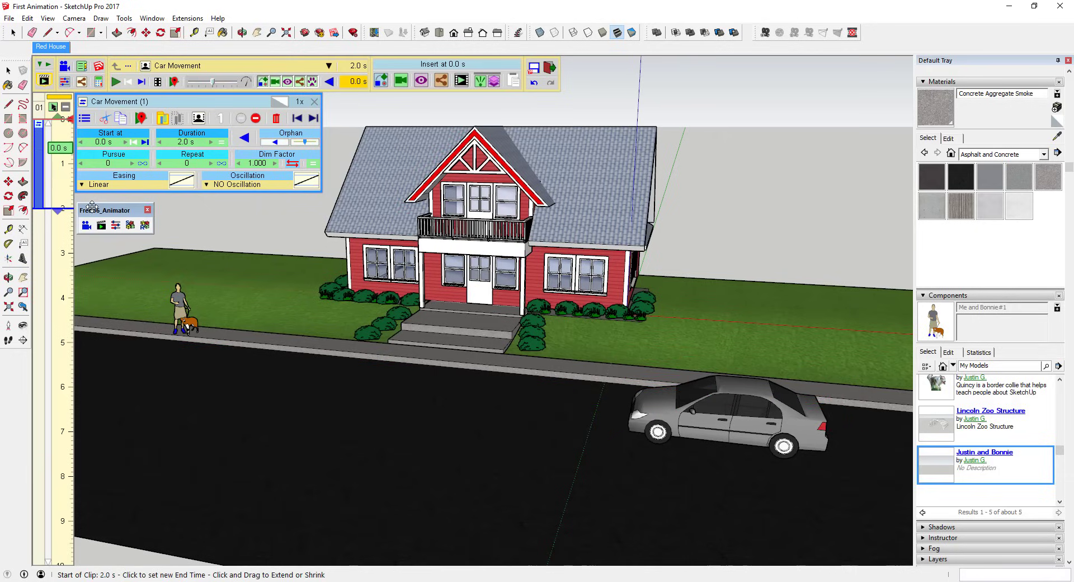
{"action": "left_click", "coordinate": [116, 82]}
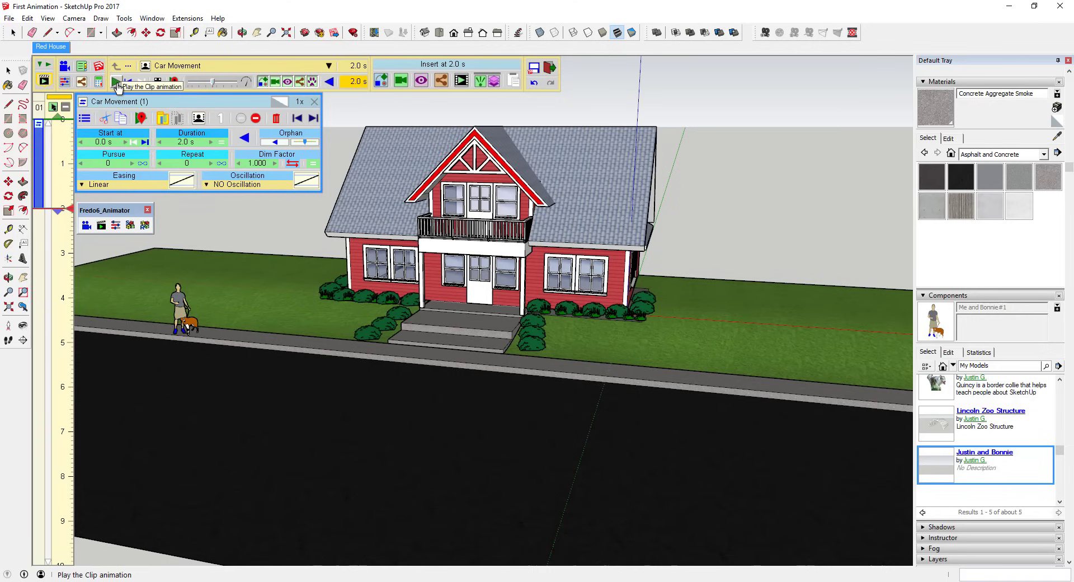
{"action": "left_click", "coordinate": [128, 85]}
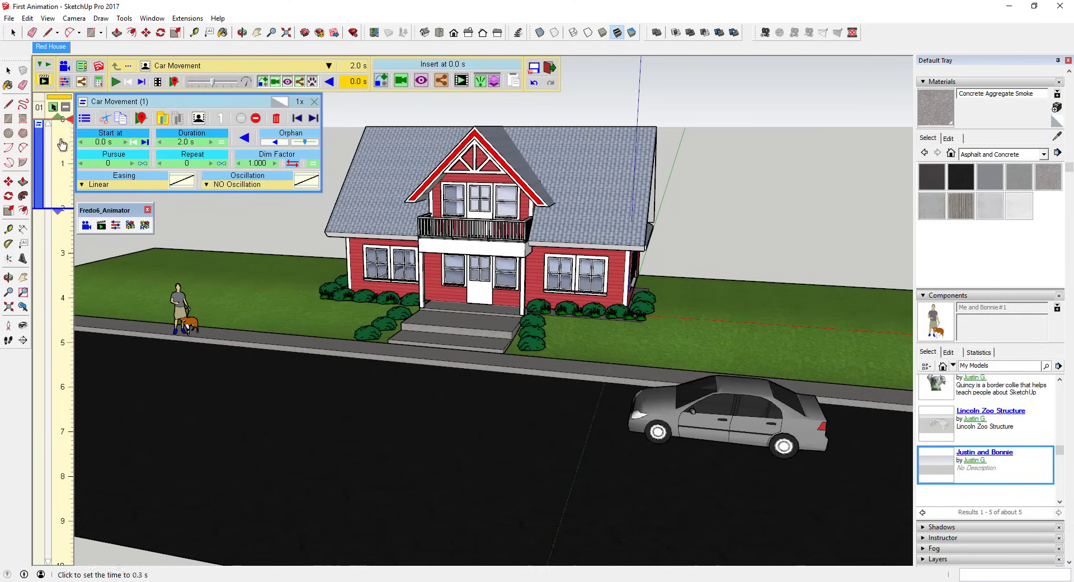
Close the sequence's options and scrub through the timeline to 1.7 s to check the car's position along the road.
{"action": "left_click", "coordinate": [39, 160]}
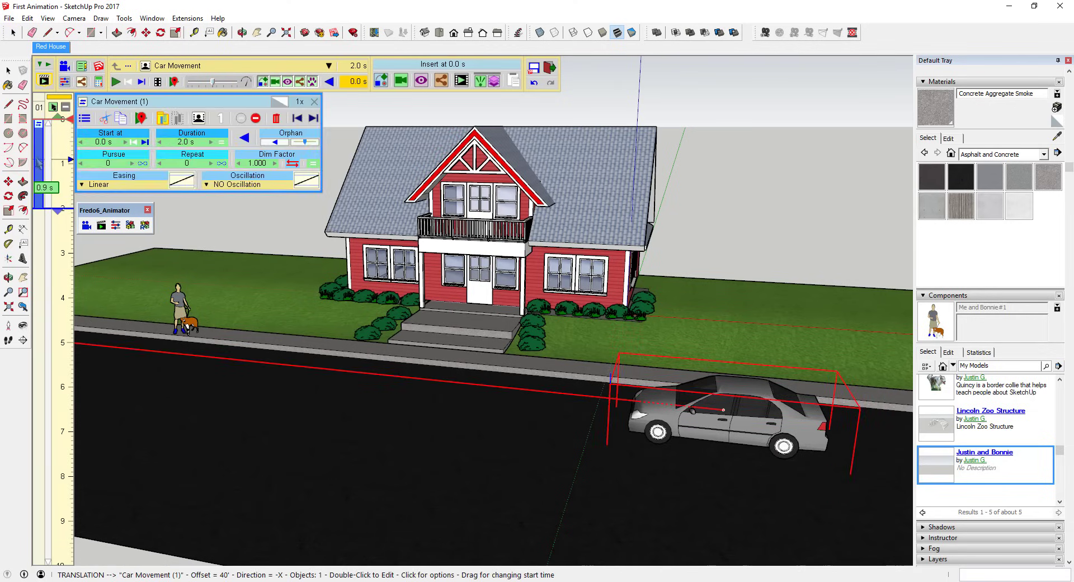
{"action": "left_click", "coordinate": [62, 151]}
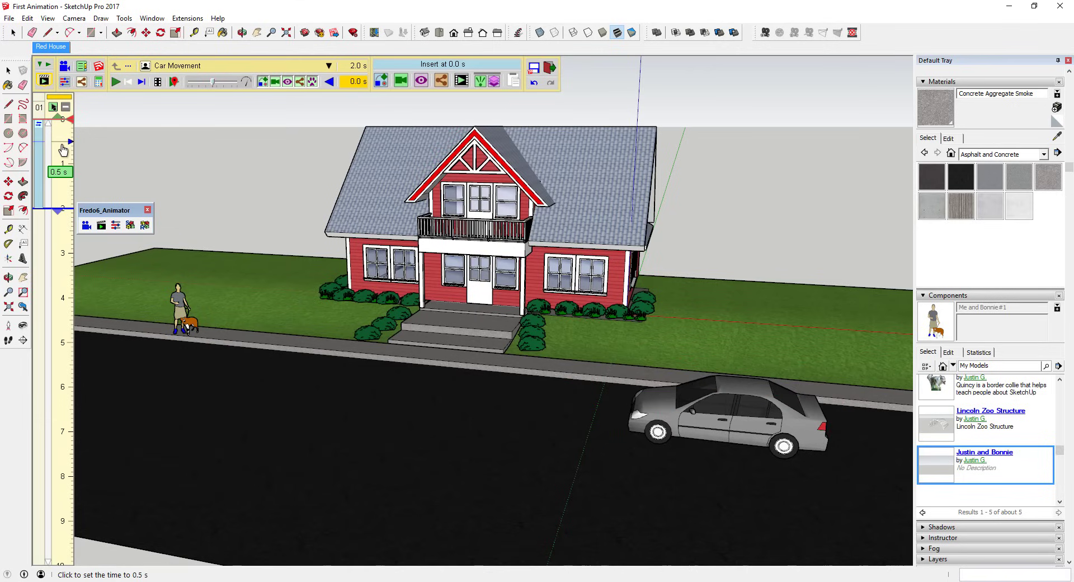
{"action": "mouse_move", "coordinate": [61, 151]}
{"action": "left_mouse_down"}
{"action": "mouse_move", "coordinate": [61, 202]}
{"action": "mouse_move", "coordinate": [64, 166]}
{"action": "left_mouse_up"}
{"action": "left_click", "coordinate": [65, 143]}
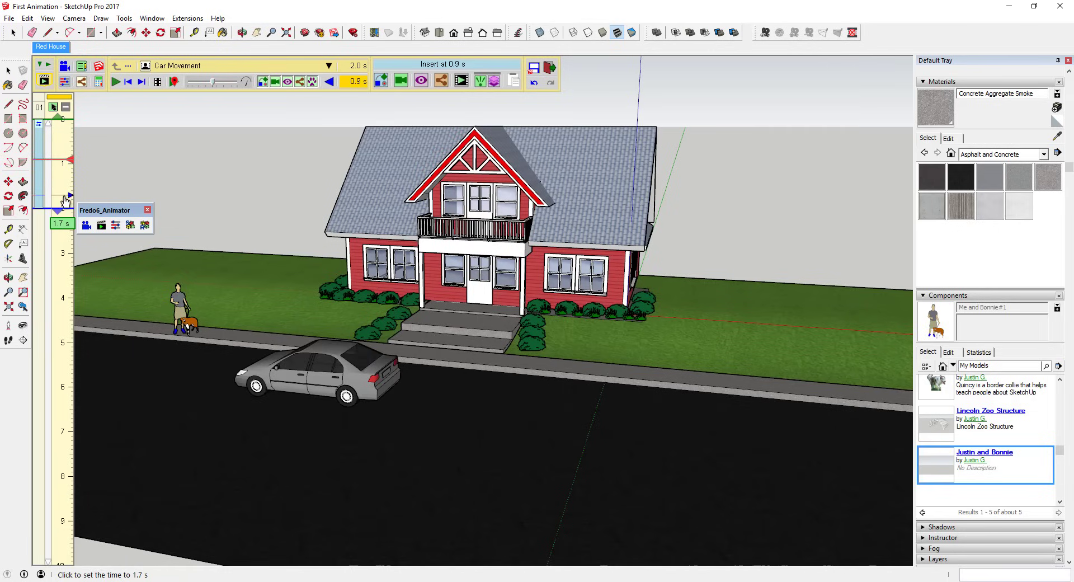
{"action": "left_click", "coordinate": [65, 195]}
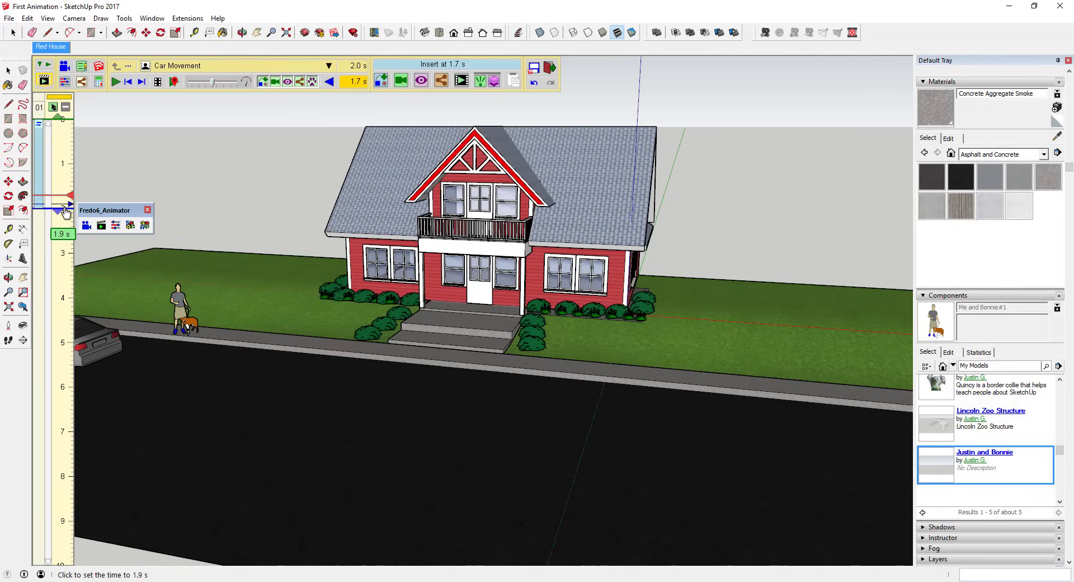
Set the Car Movement (1) sequence's duration to 4 seconds and play the animation.
{"action": "left_click", "coordinate": [39, 185]}
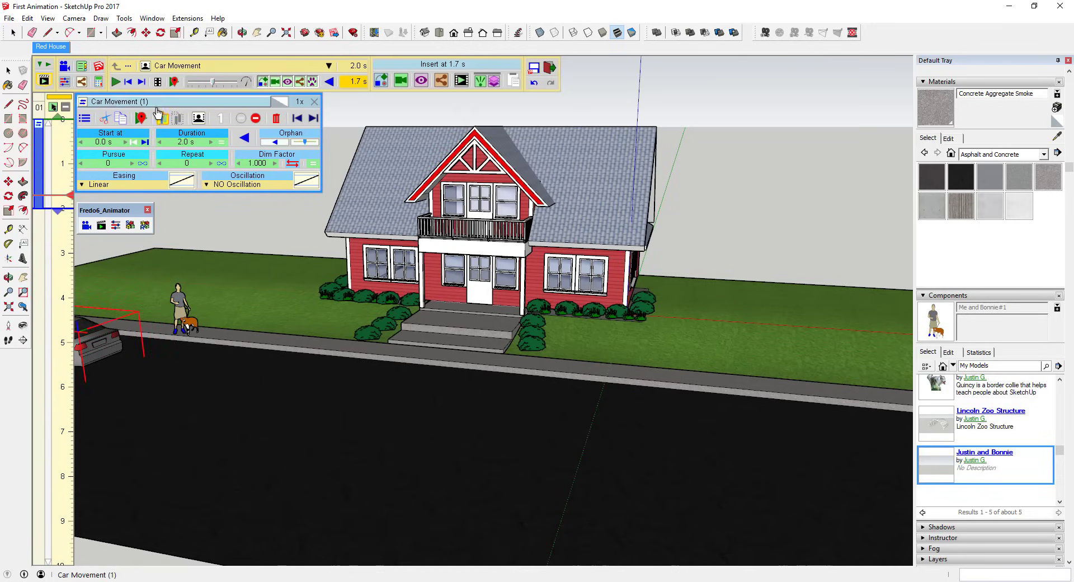
{"action": "left_click", "coordinate": [200, 149]}
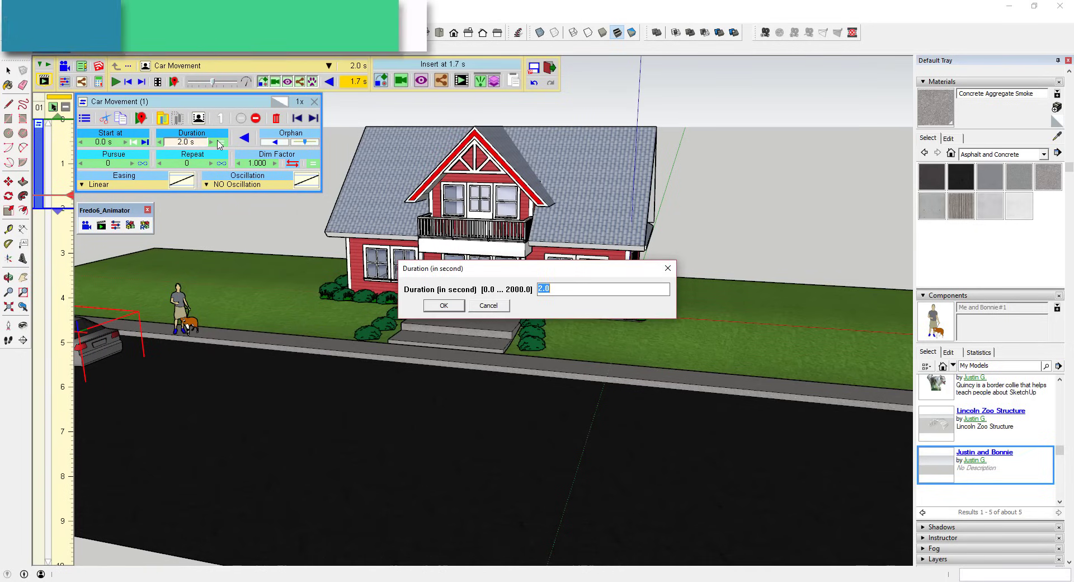
{"action": "type", "text": "4"}
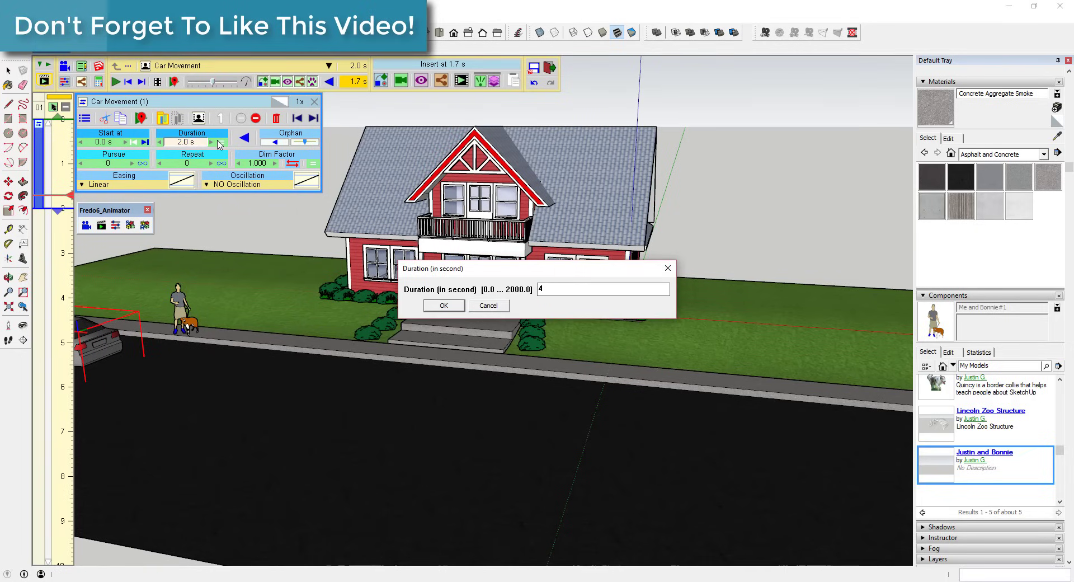
{"action": "key", "text": "Return"}
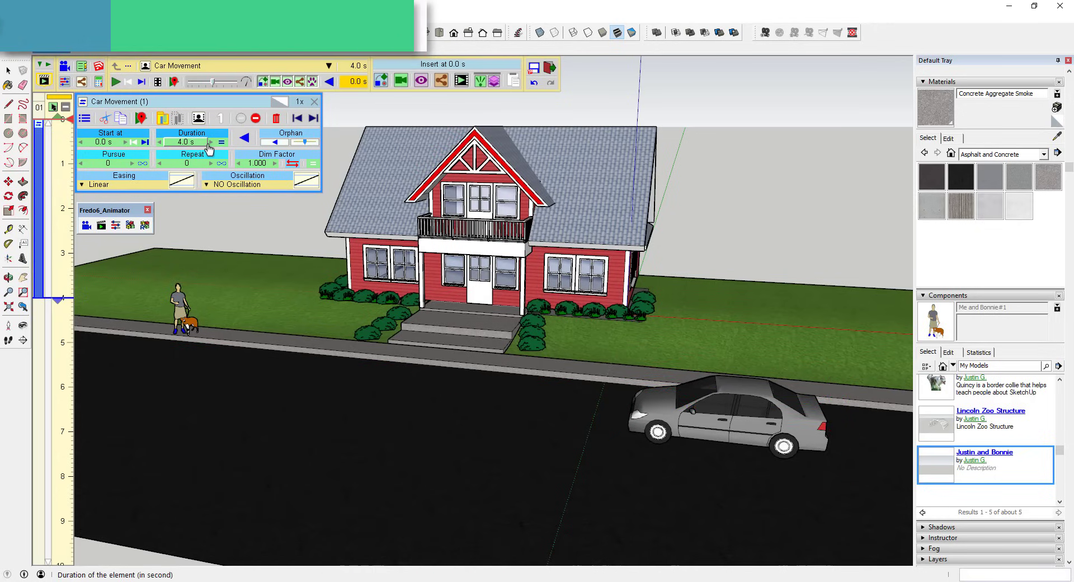
{"action": "left_click", "coordinate": [115, 82]}
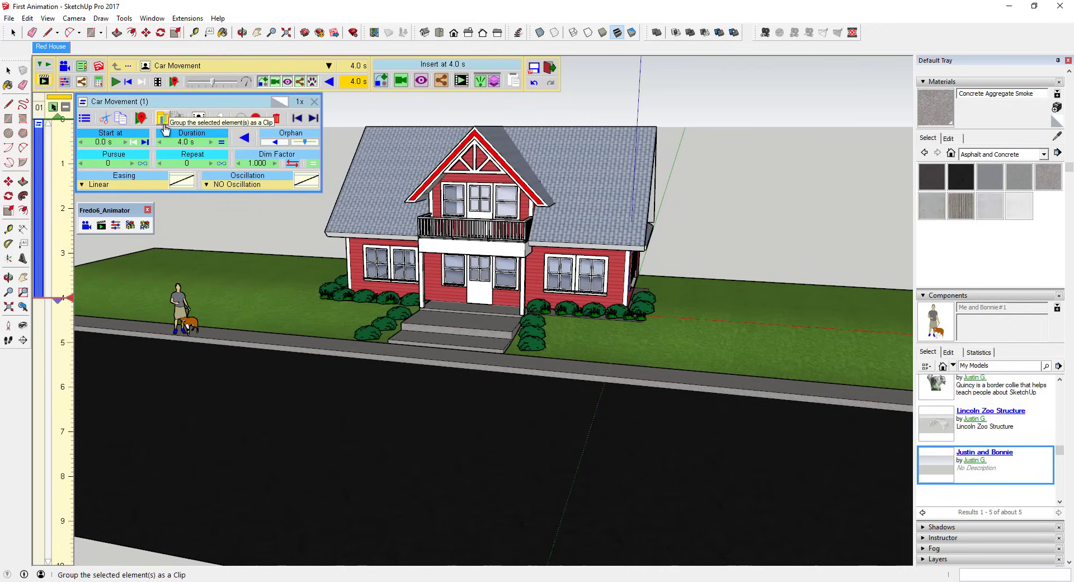
Apply the InPolynom easing of degree 2.0 to the car movement, clear the floating toolbar away, and play the animation.
{"action": "left_click", "coordinate": [84, 189]}
{"action": "left_click_drag", "start_coordinate": [105, 211], "coordinate": [106, 394]}
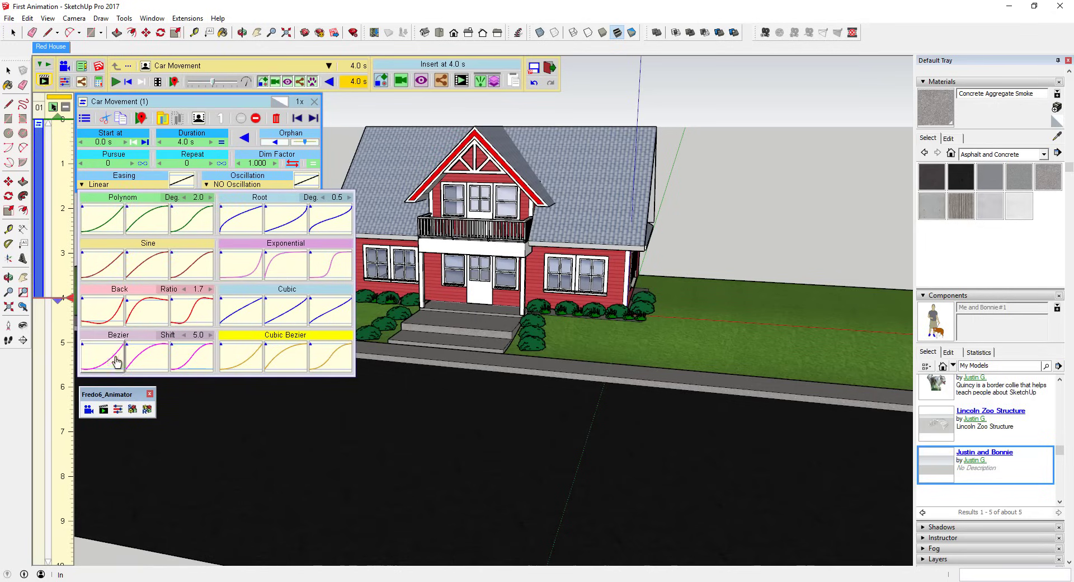
{"action": "left_click", "coordinate": [109, 221]}
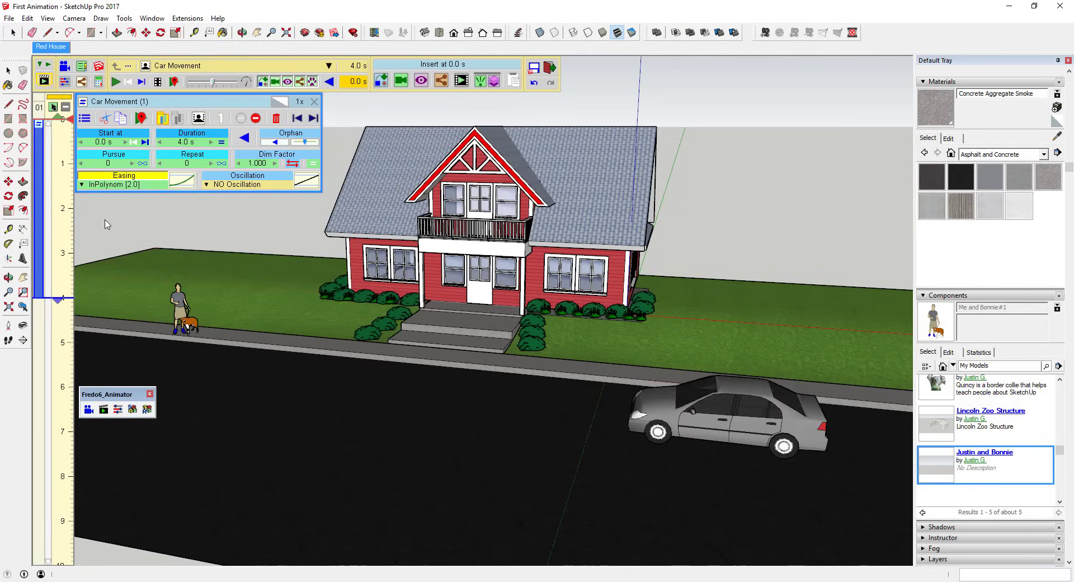
{"action": "left_click", "coordinate": [116, 82]}
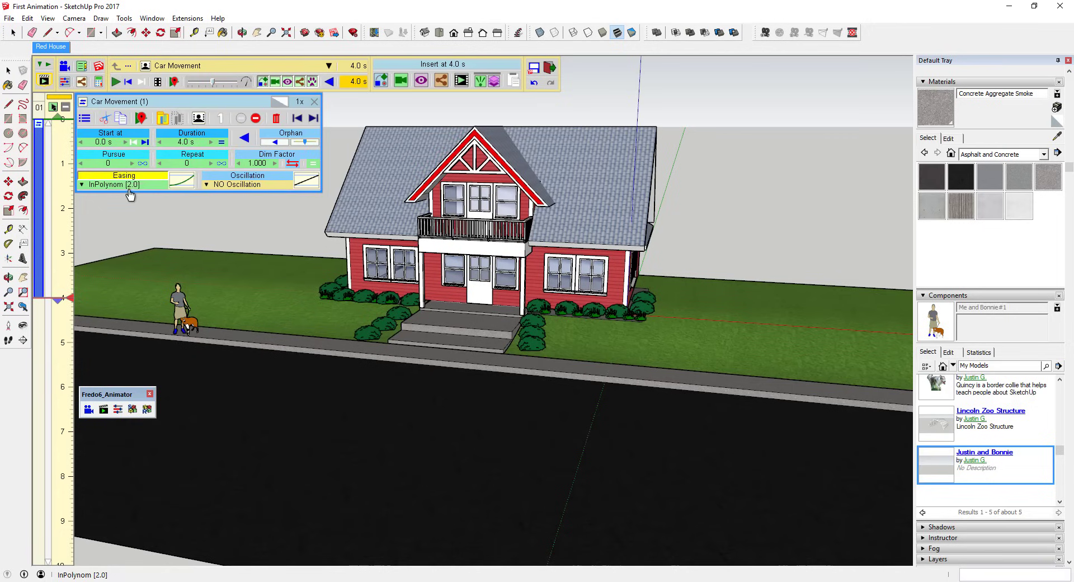
Set the car movement's easing to OutExponential.
{"action": "left_click", "coordinate": [142, 190]}
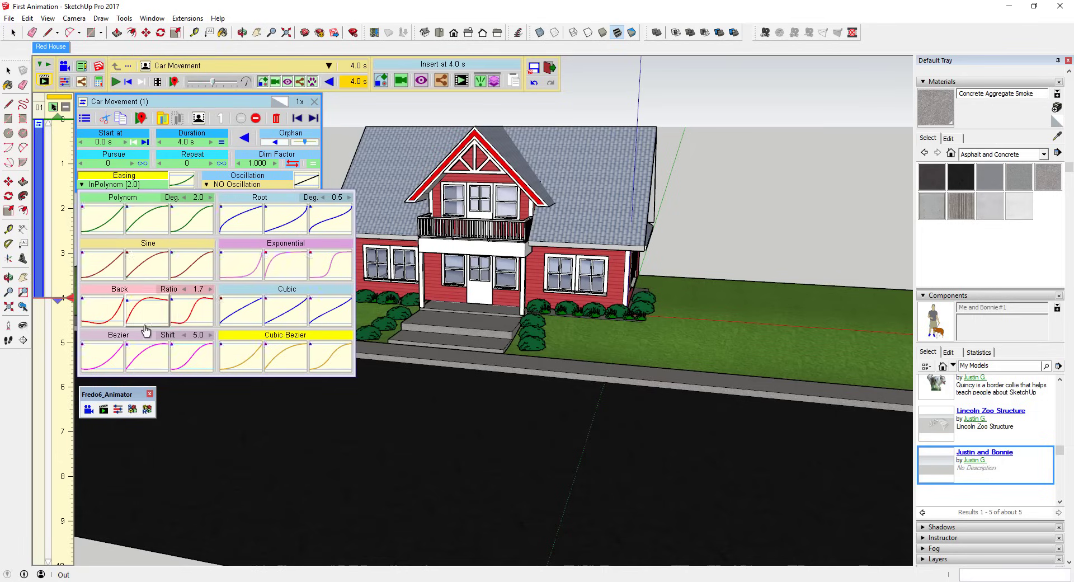
{"action": "left_click", "coordinate": [283, 266]}
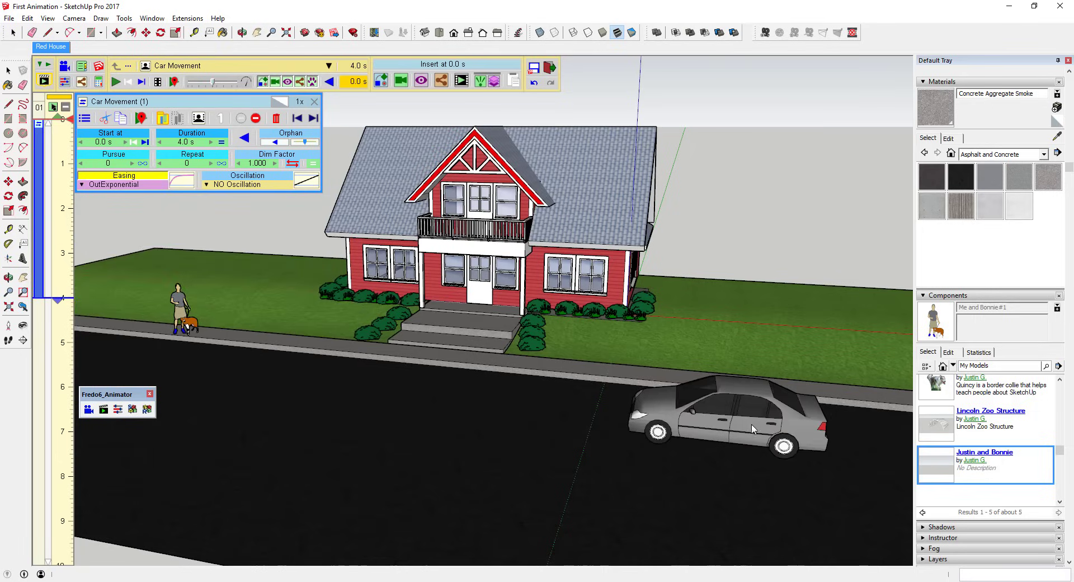
Play the animation with the OutExponential easing on the car movement and stop the playback.
{"action": "left_click", "coordinate": [116, 82]}
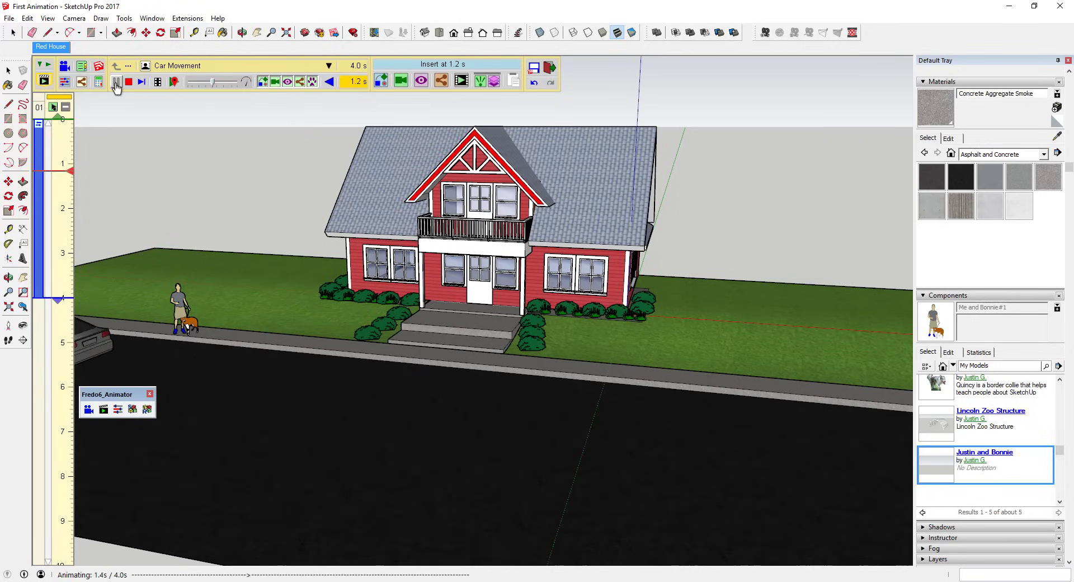
{"action": "left_click", "coordinate": [128, 83]}
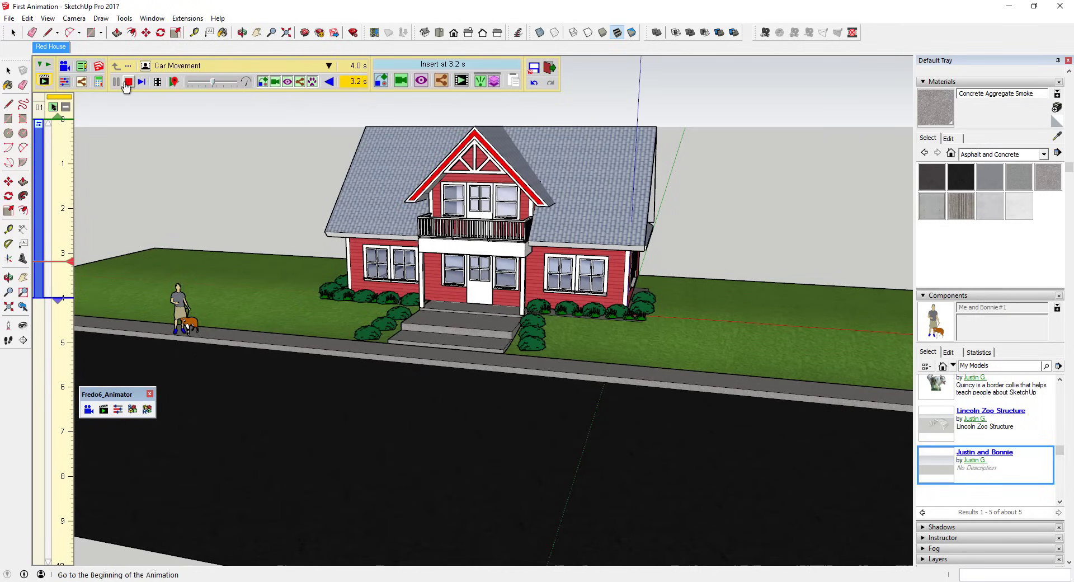
Turn off the easing on the Car Movement (1) sequence, play the animation without it, and close the sequence's options.
{"action": "left_click", "coordinate": [122, 190]}
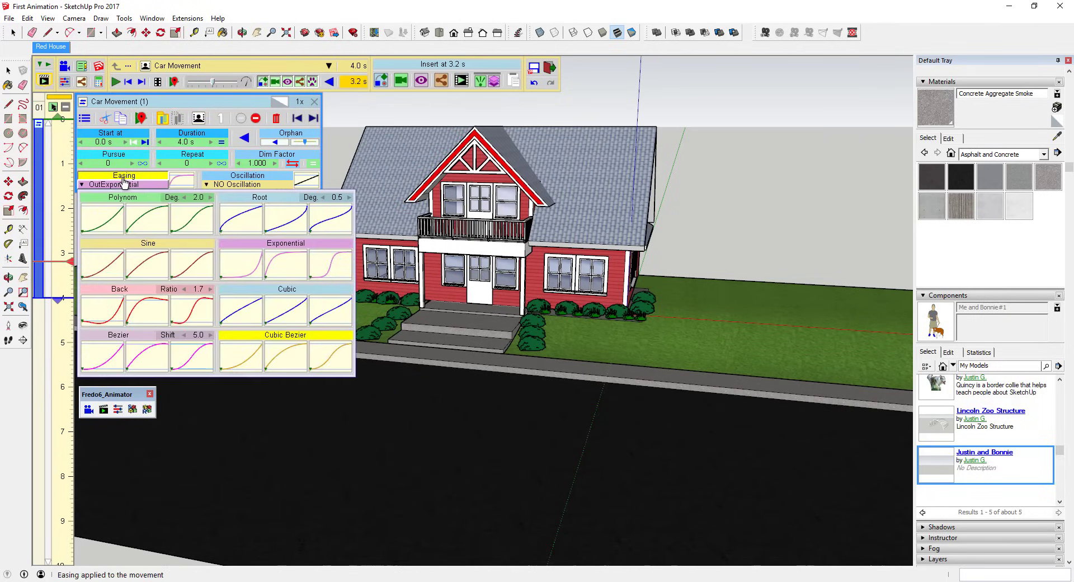
{"action": "left_click", "coordinate": [134, 175]}
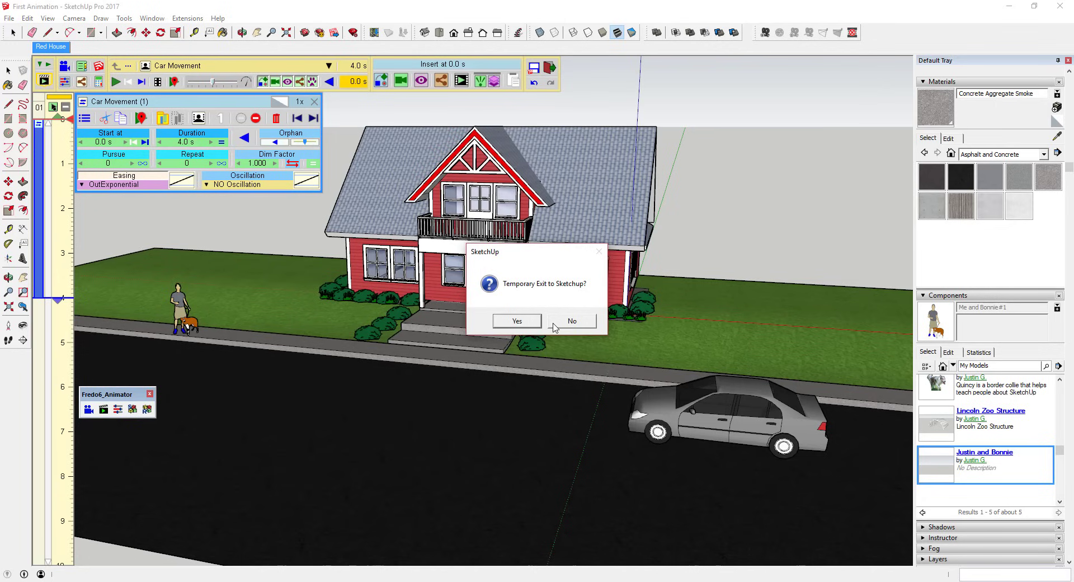
{"action": "left_click", "coordinate": [556, 324]}
{"action": "left_click", "coordinate": [127, 177]}
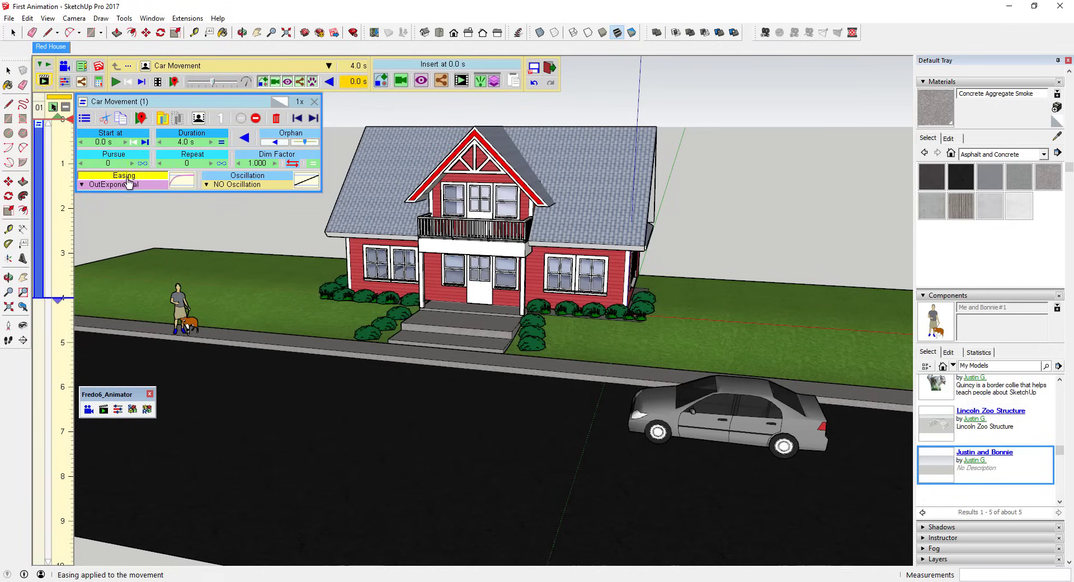
{"action": "left_click", "coordinate": [134, 177]}
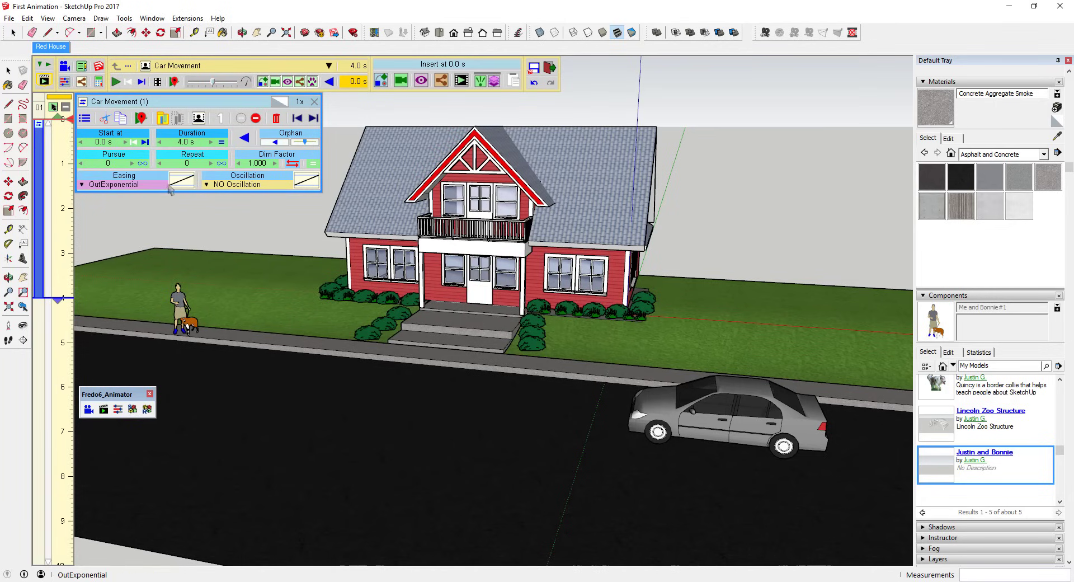
{"action": "left_click", "coordinate": [137, 177]}
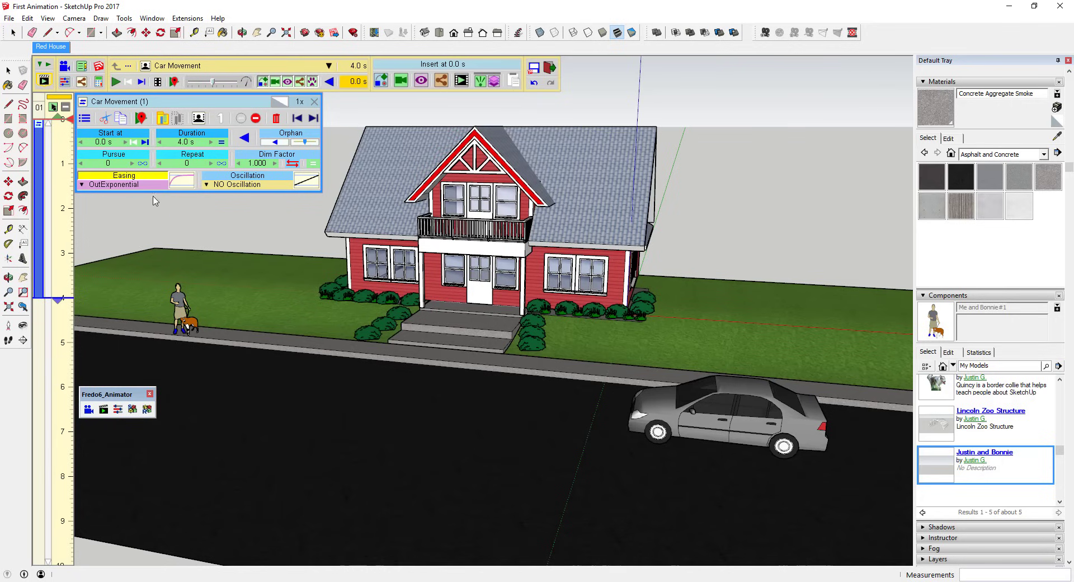
{"action": "left_click", "coordinate": [120, 184]}
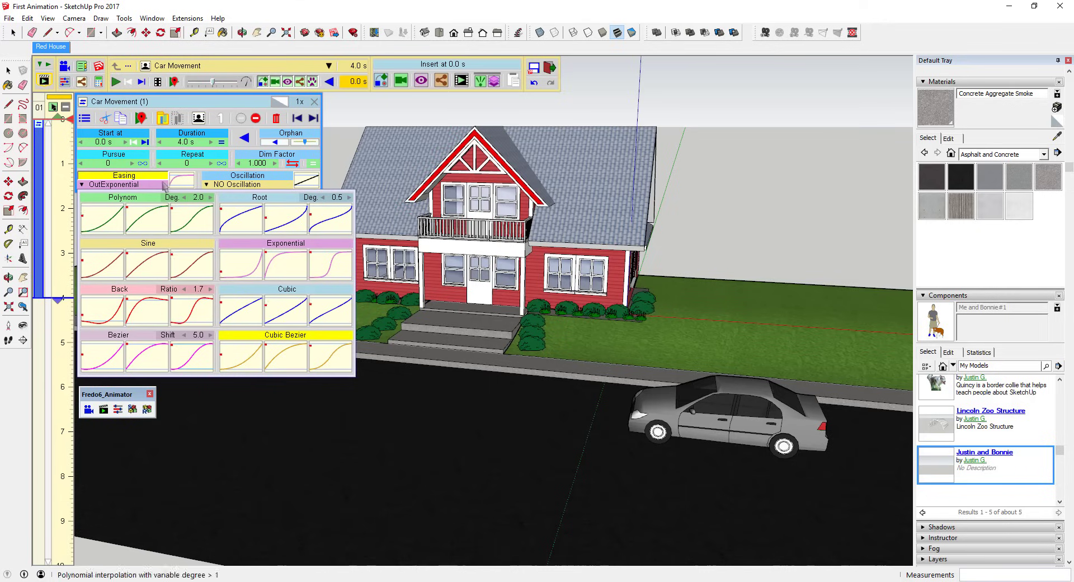
{"action": "left_click", "coordinate": [140, 178]}
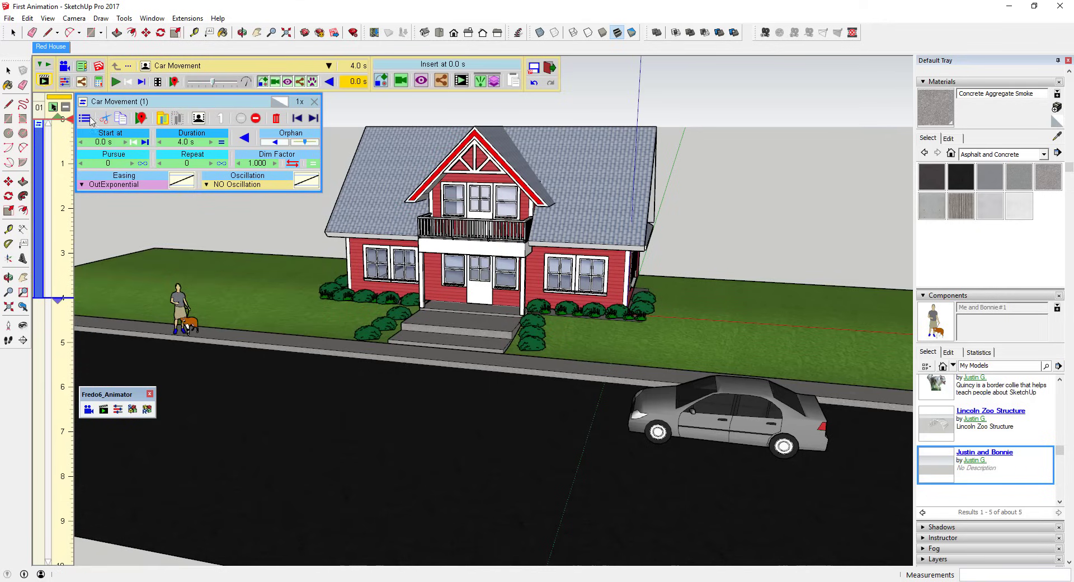
{"action": "left_click", "coordinate": [116, 82]}
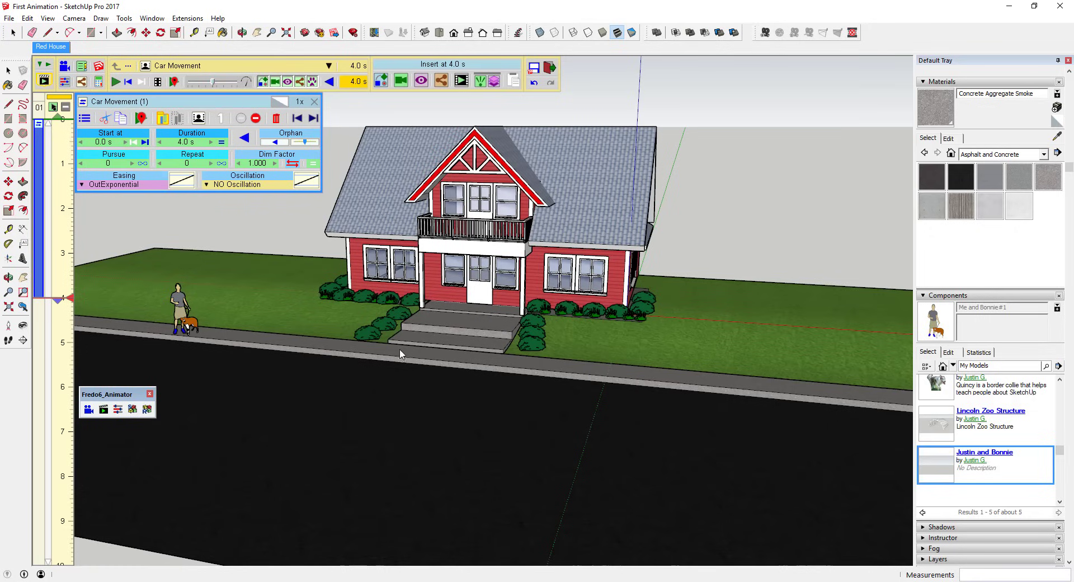
{"action": "left_click", "coordinate": [314, 102]}
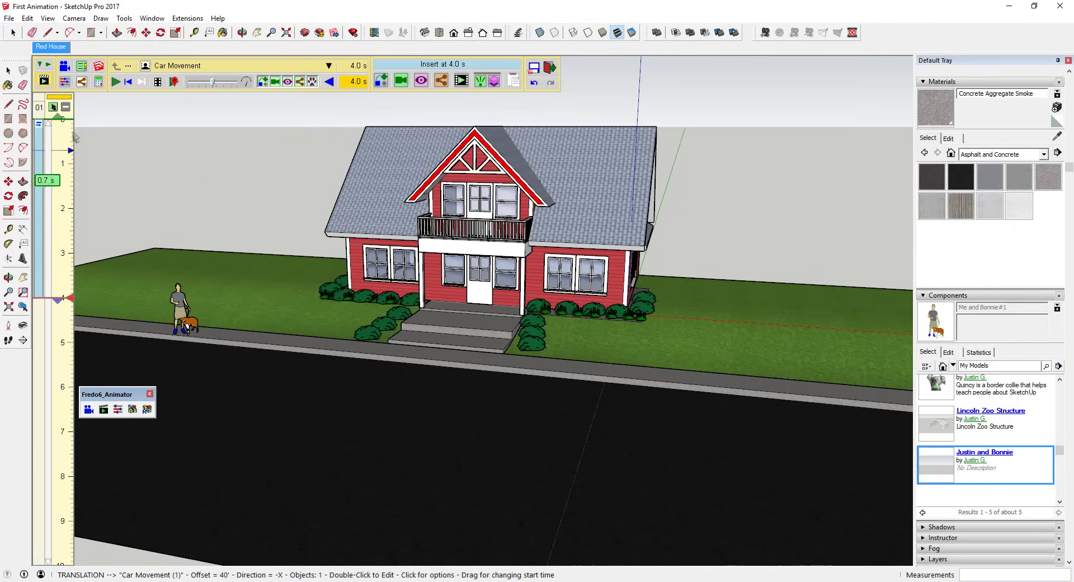
Examine the settings for creating a new film and the properties of the Car Movement film without changing them.
{"action": "left_click", "coordinate": [328, 66]}
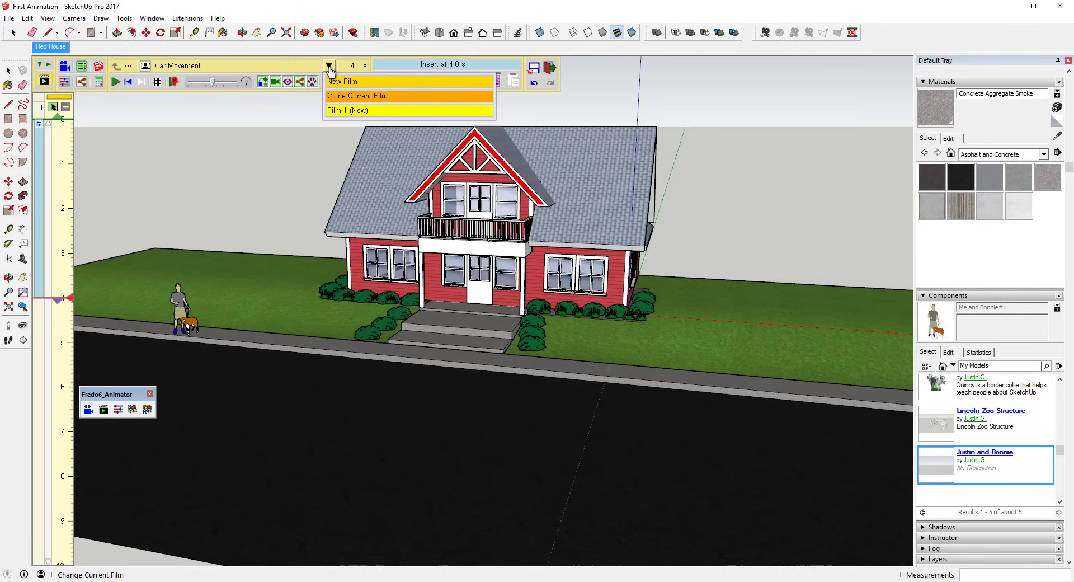
{"action": "left_click", "coordinate": [357, 83]}
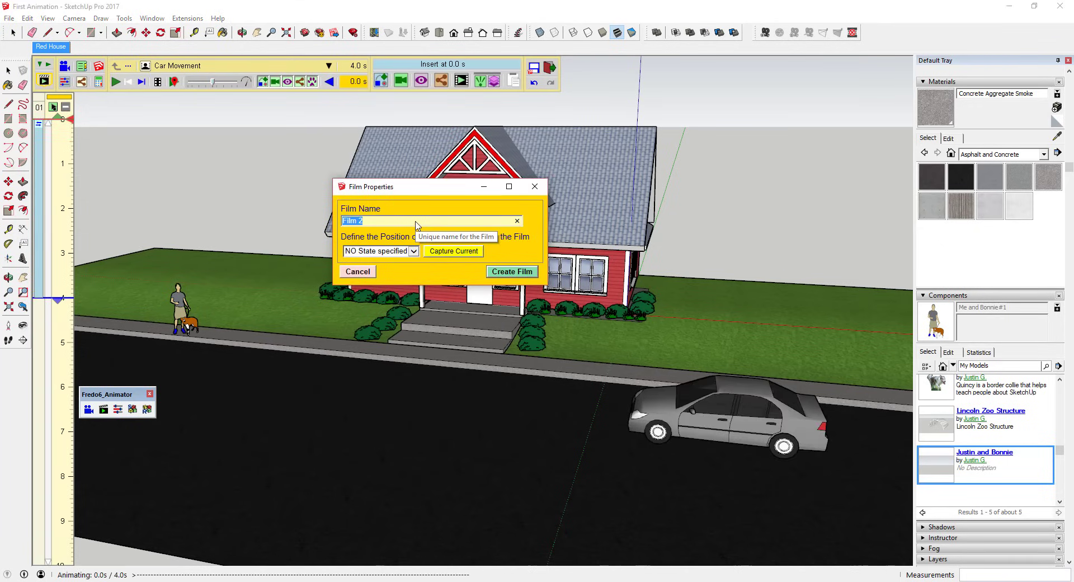
{"action": "left_click", "coordinate": [345, 273]}
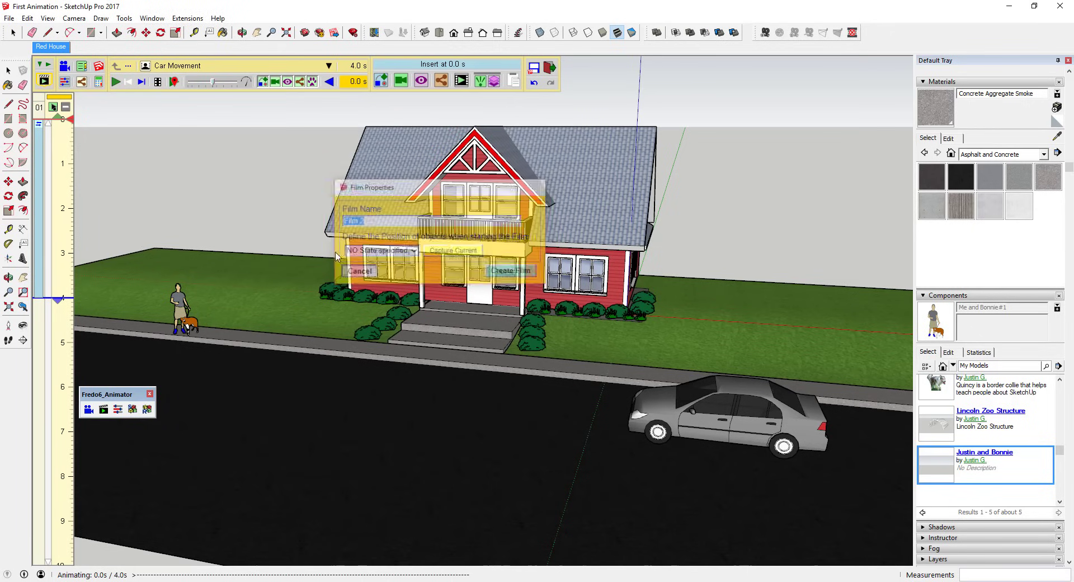
{"action": "left_click", "coordinate": [296, 69]}
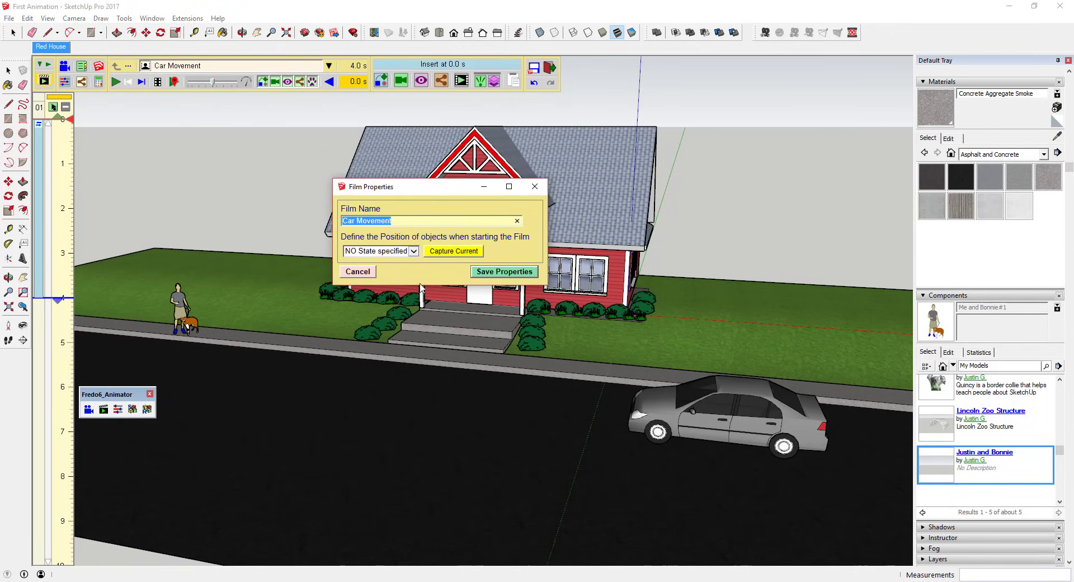
{"action": "left_click", "coordinate": [505, 272]}
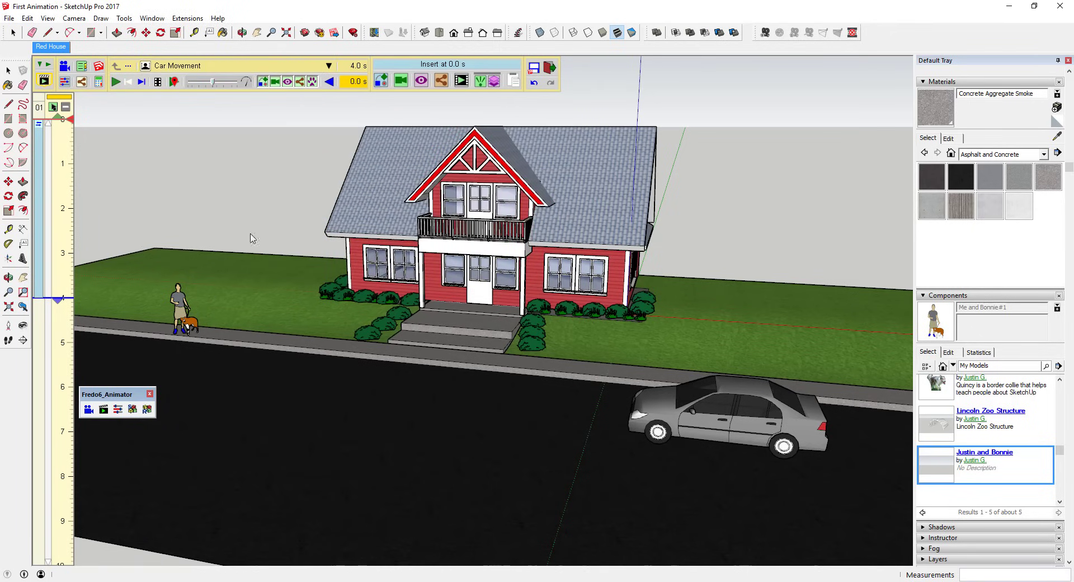
Create a new movement that translates the person-and-dog component about 34 feet along the sidewalk in the X direction, past the house.
{"action": "left_click", "coordinate": [380, 81]}
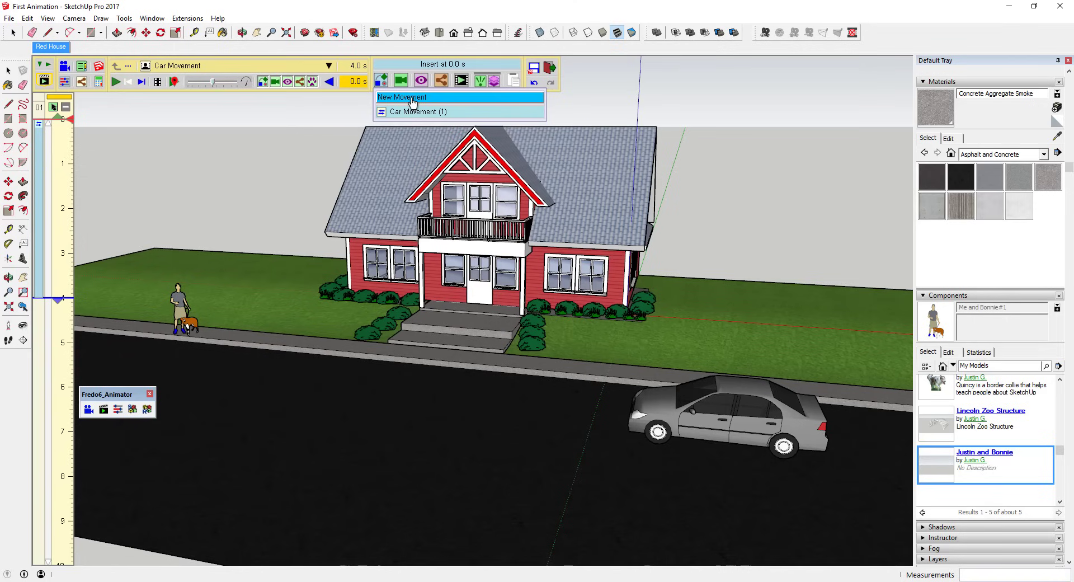
{"action": "left_click", "coordinate": [411, 99]}
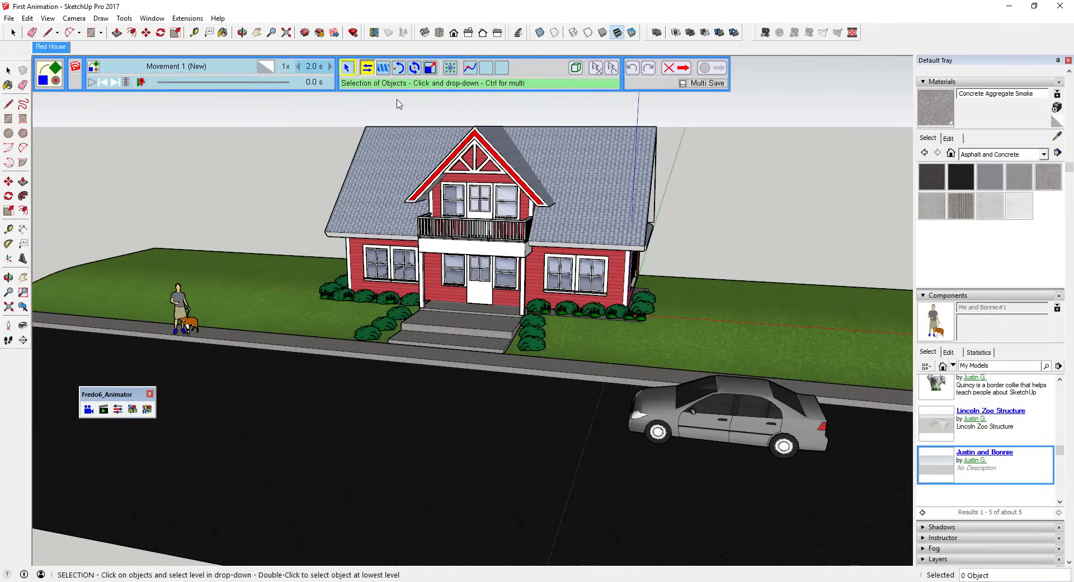
{"action": "left_click", "coordinate": [181, 305]}
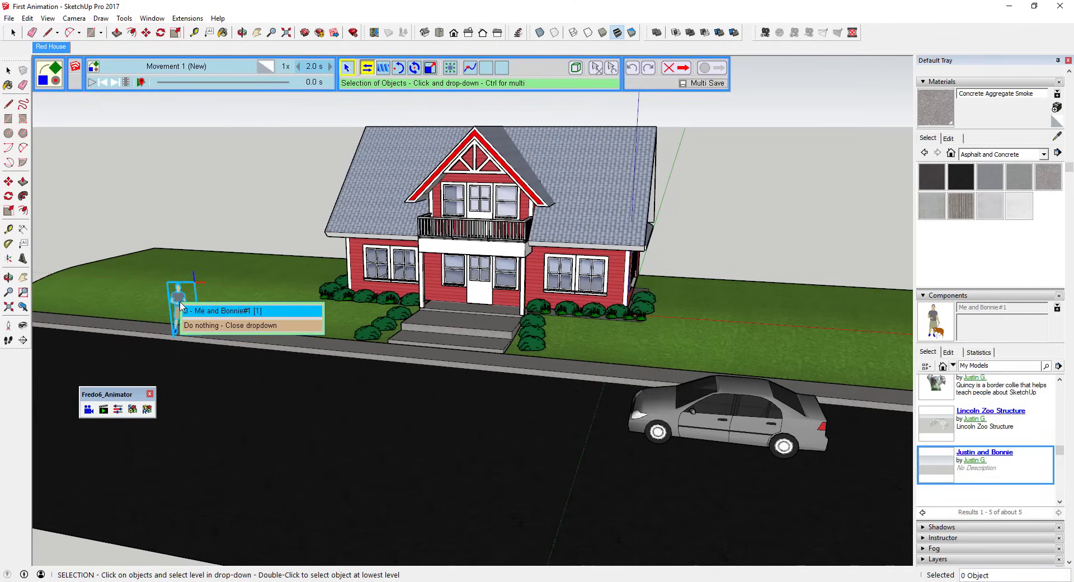
{"action": "left_click", "coordinate": [212, 311]}
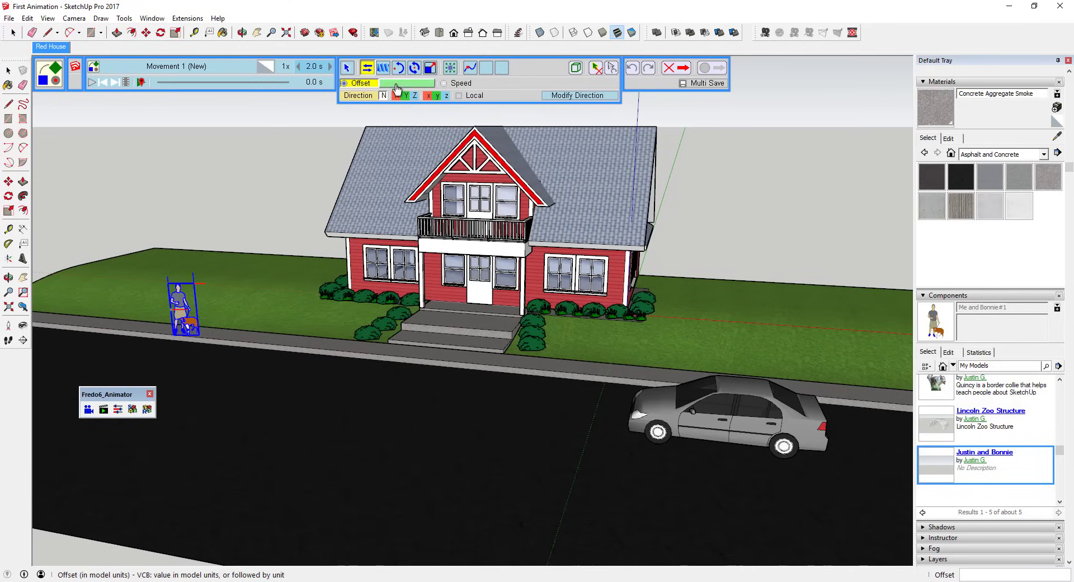
{"action": "left_click", "coordinate": [193, 334]}
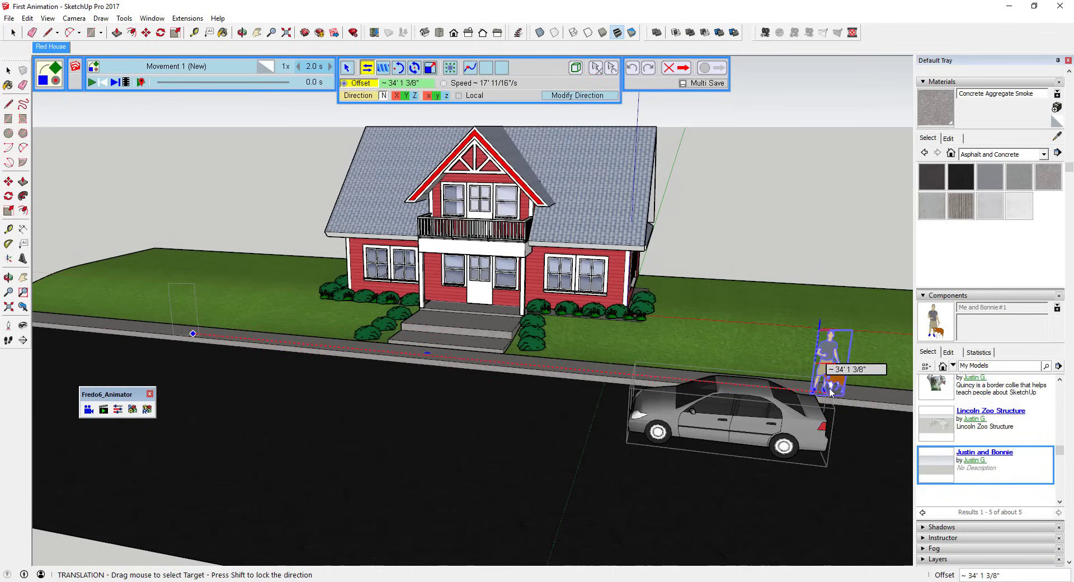
{"action": "left_click", "coordinate": [830, 391]}
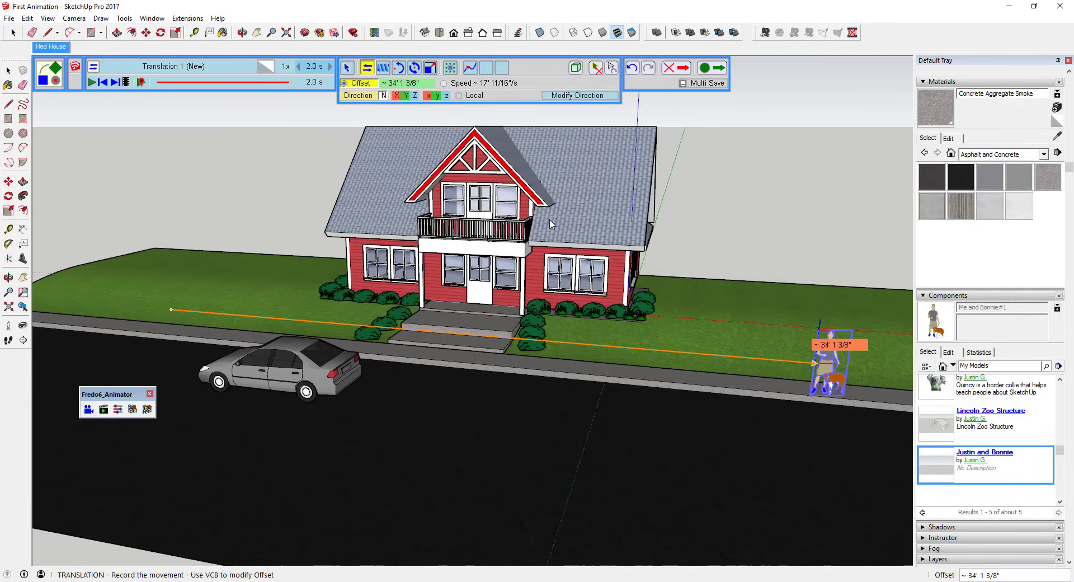
Record the translation in the film as a new sequence named Me and Bonnie Walk.
{"action": "left_click", "coordinate": [711, 68]}
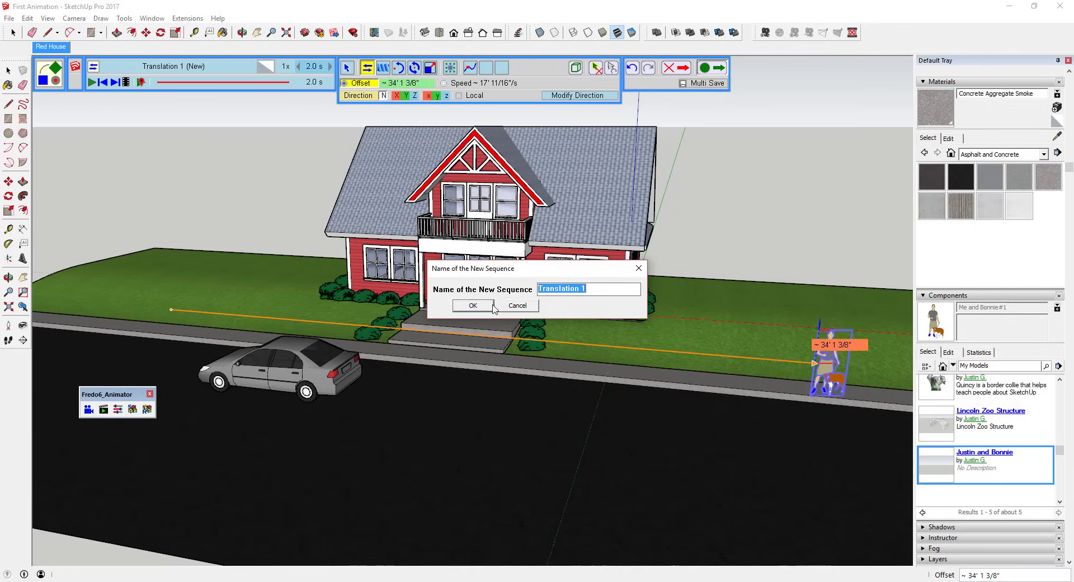
{"action": "type", "text": "Me and Bonnie Walk"}
{"action": "left_click", "coordinate": [491, 306]}
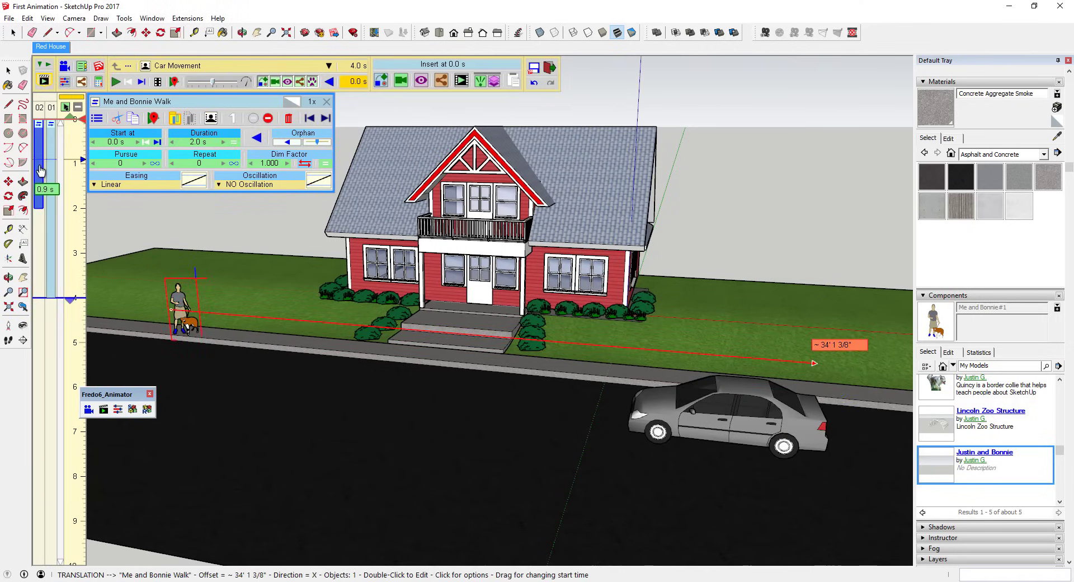
Play the animation and scrub the timeline to 1.8 s to compare the positions of the walker and the car.
{"action": "left_click", "coordinate": [116, 82]}
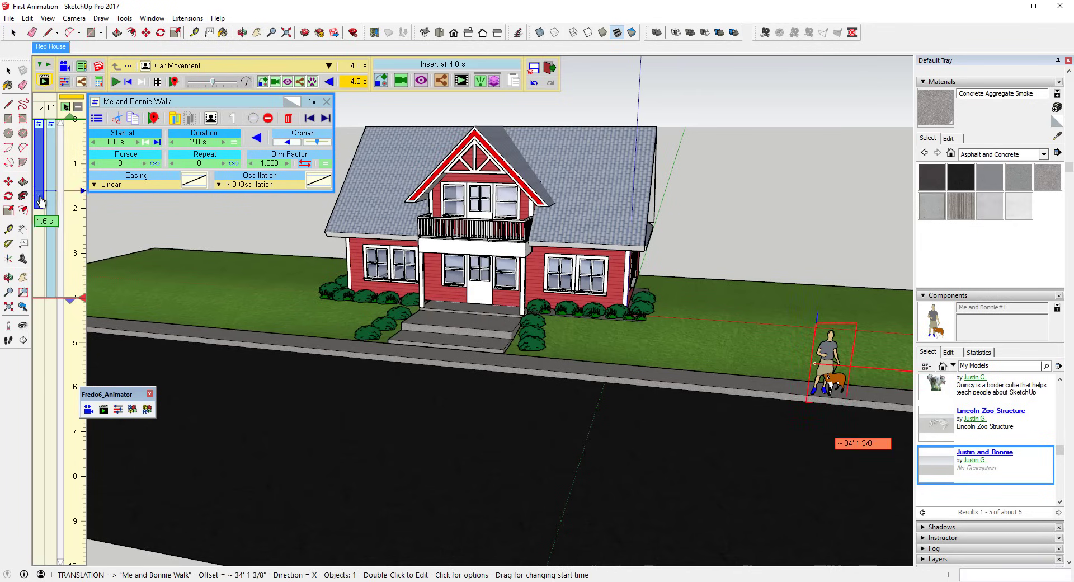
{"action": "left_click", "coordinate": [71, 193]}
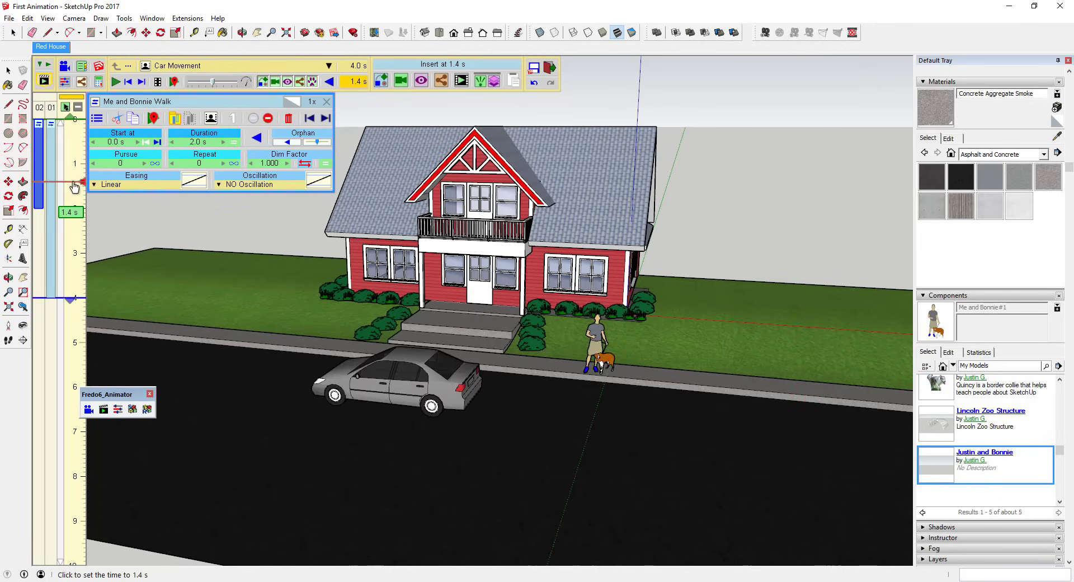
{"action": "left_click", "coordinate": [74, 172]}
{"action": "left_click", "coordinate": [77, 158]}
{"action": "left_click", "coordinate": [75, 184]}
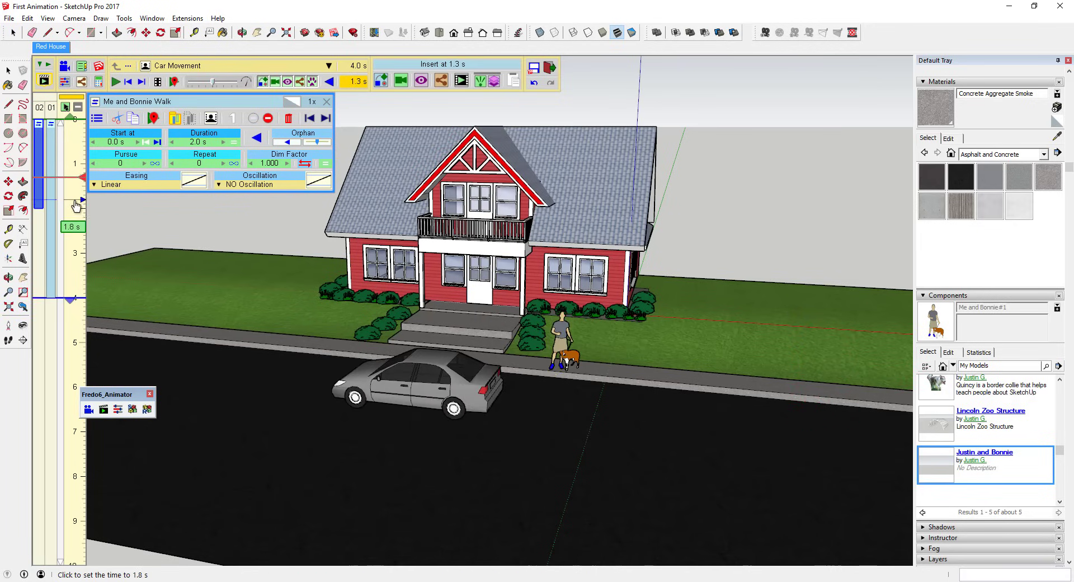
{"action": "left_click", "coordinate": [75, 207]}
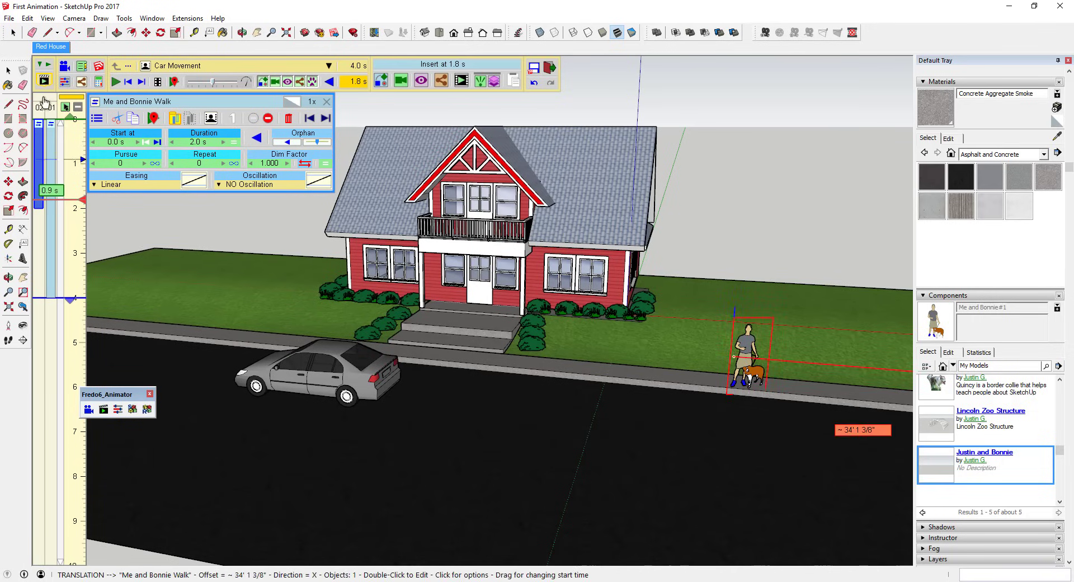
Set the Me and Bonnie Walk sequence's duration to 10 seconds, keeping its name.
{"action": "left_click", "coordinate": [173, 102]}
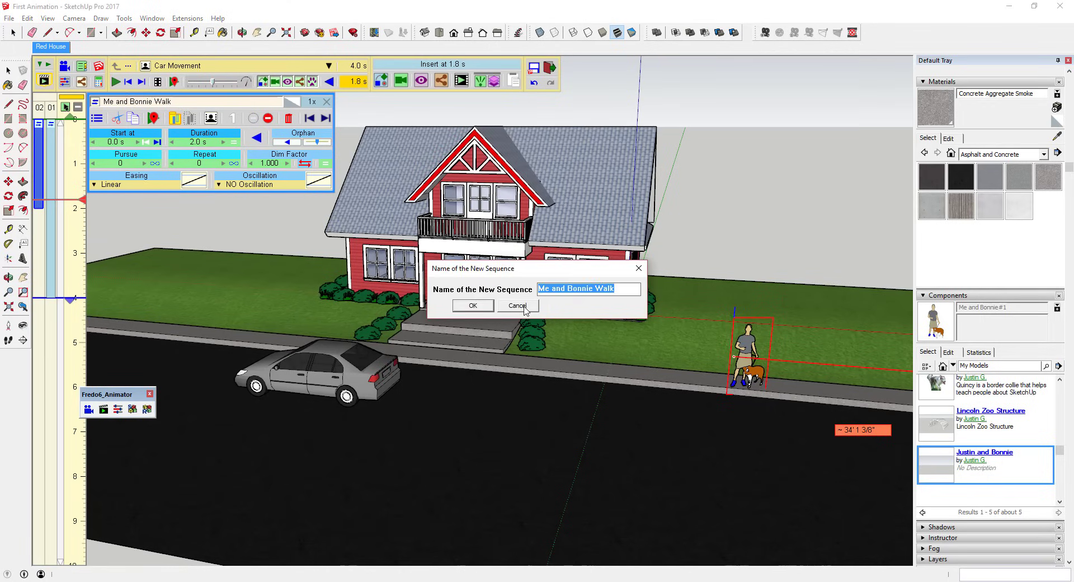
{"action": "left_click", "coordinate": [517, 305]}
{"action": "left_click", "coordinate": [40, 181]}
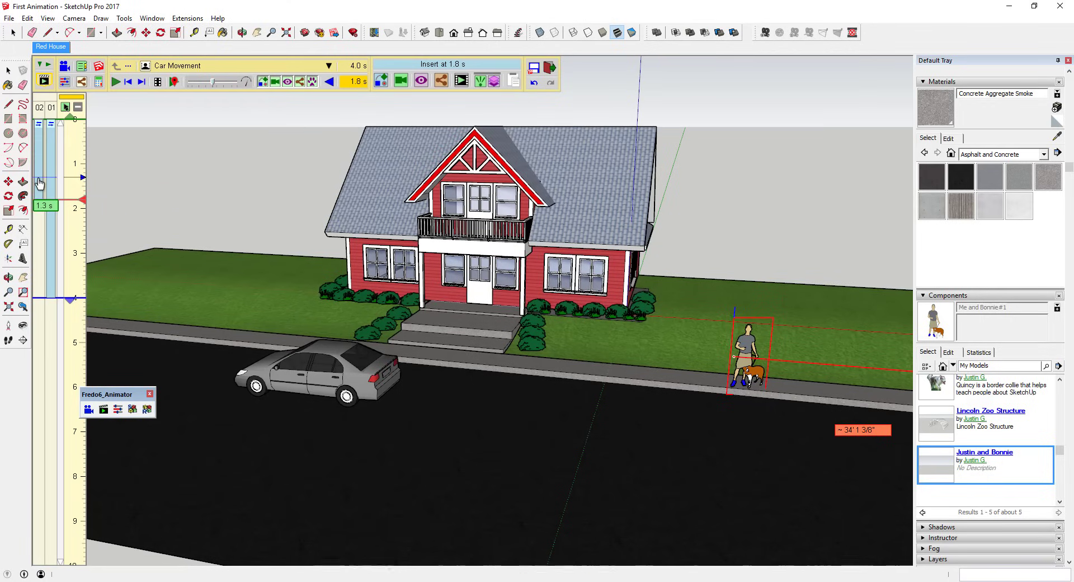
{"action": "left_click", "coordinate": [39, 181]}
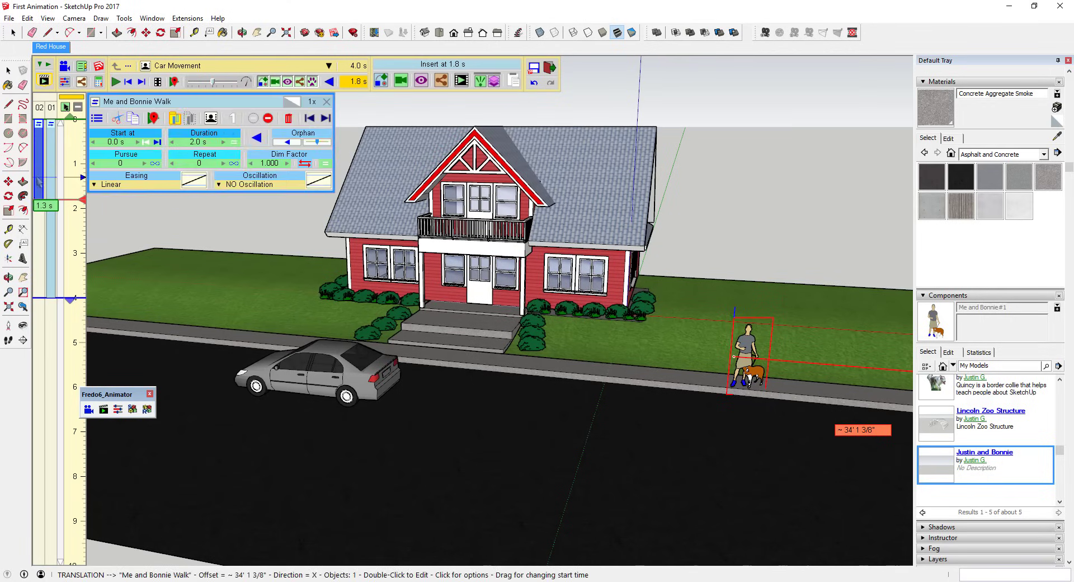
{"action": "left_click", "coordinate": [211, 143]}
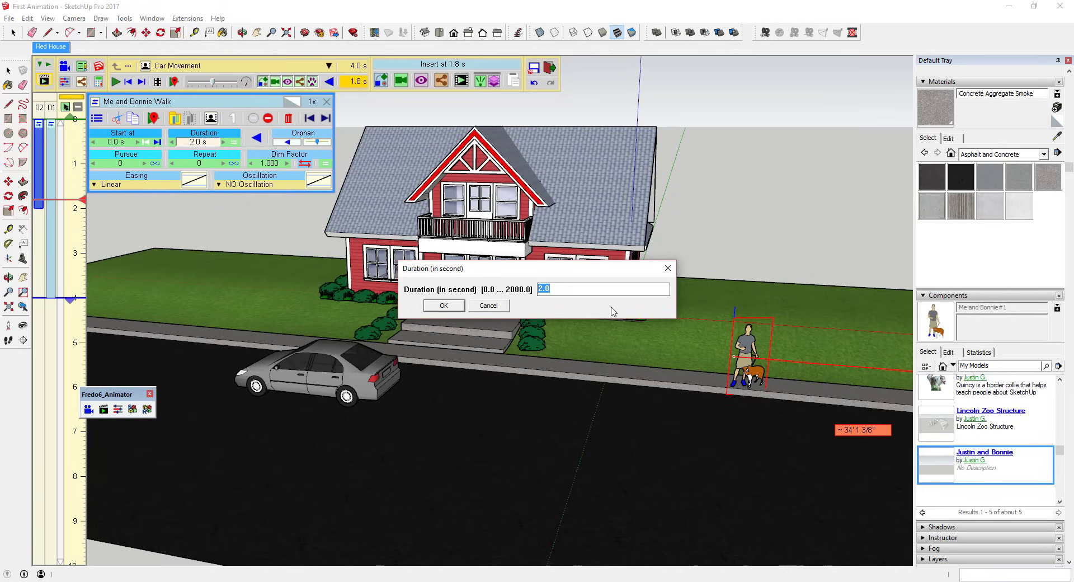
{"action": "key", "text": "Return"}
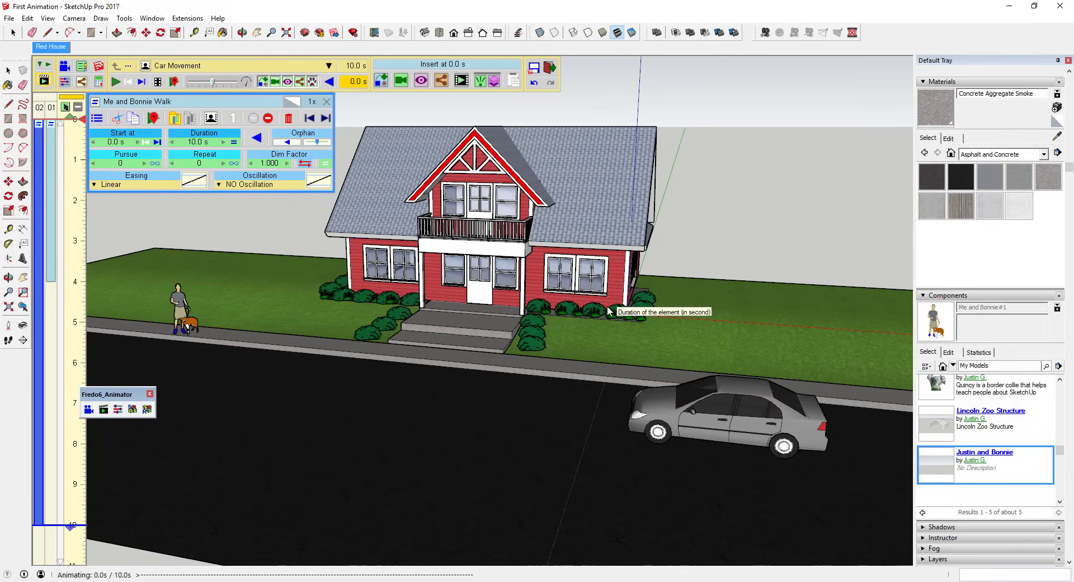
Scrub the timeline from the start to 2.6 s to check the slower walk against the moving car.
{"action": "left_click", "coordinate": [77, 139]}
{"action": "left_click", "coordinate": [77, 179]}
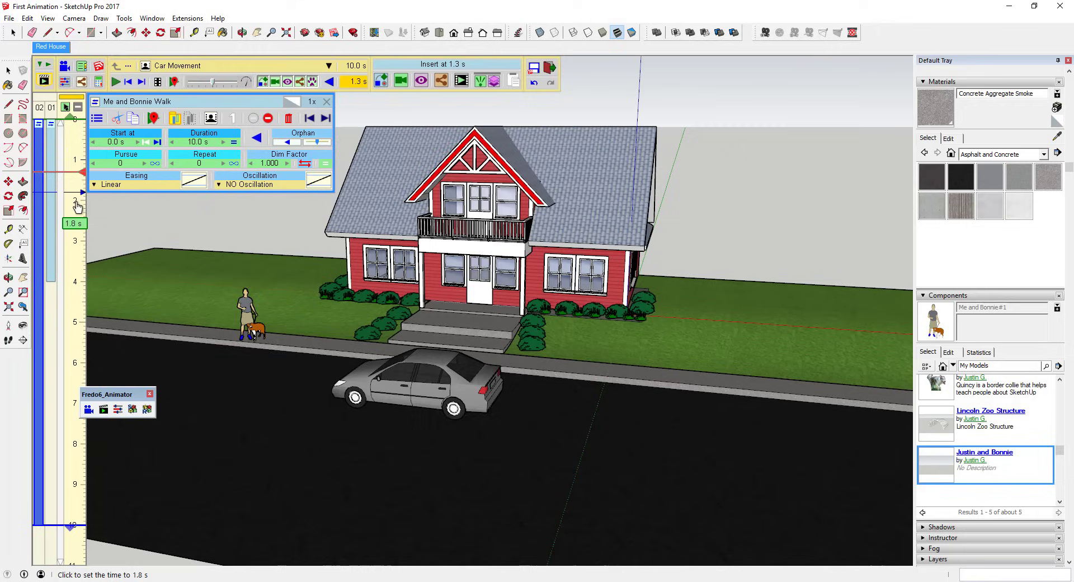
{"action": "left_click", "coordinate": [77, 199]}
{"action": "left_click", "coordinate": [77, 218]}
{"action": "left_click", "coordinate": [77, 232]}
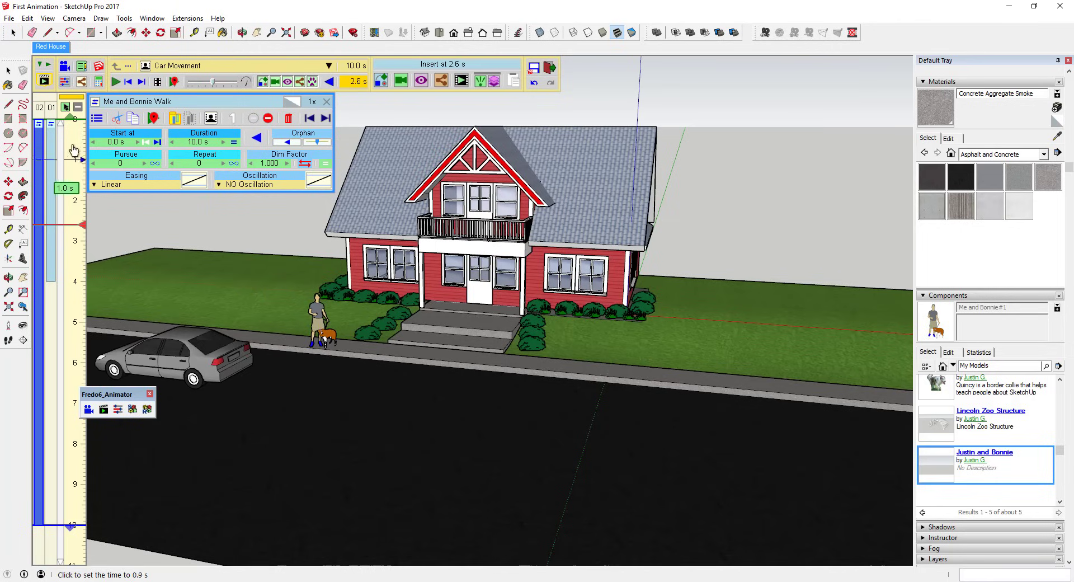
Play the Car Movement film from near its start through to the end, then rewind it to 0.0 s.
{"action": "left_click", "coordinate": [77, 126]}
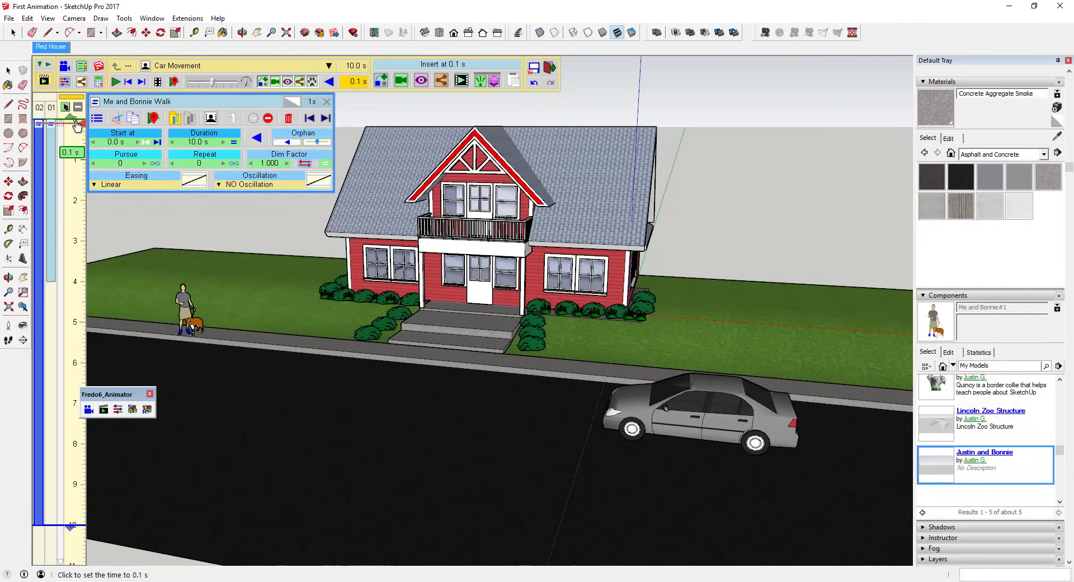
{"action": "left_click", "coordinate": [116, 81]}
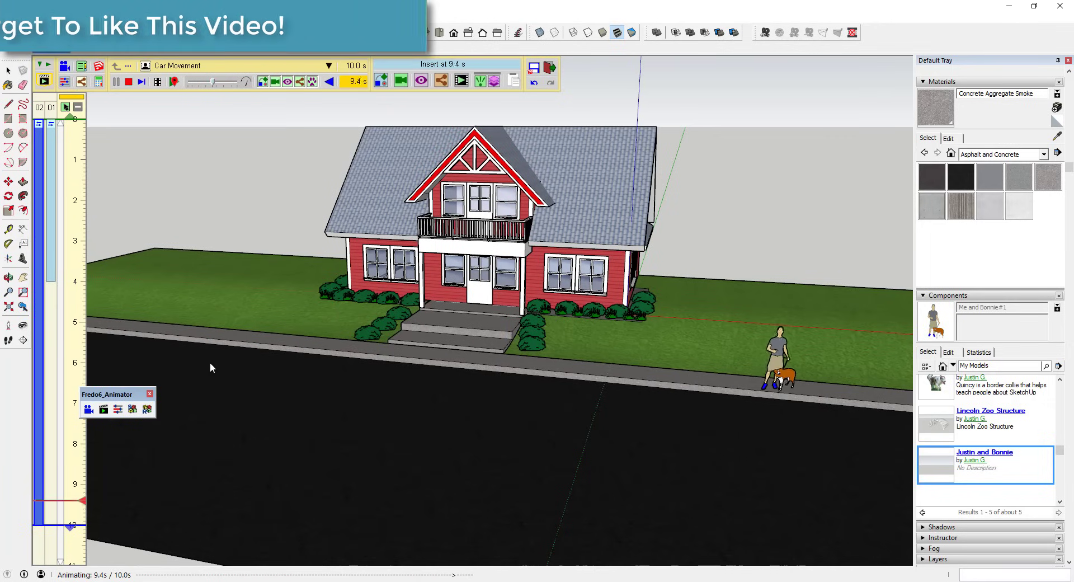
{"action": "left_click", "coordinate": [830, 361]}
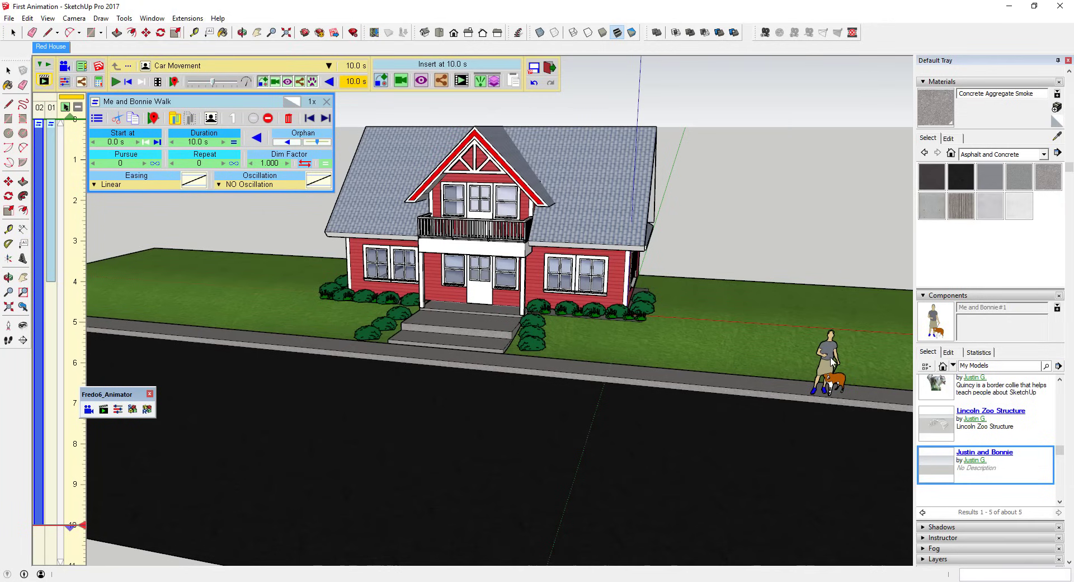
{"action": "key", "text": "Home"}
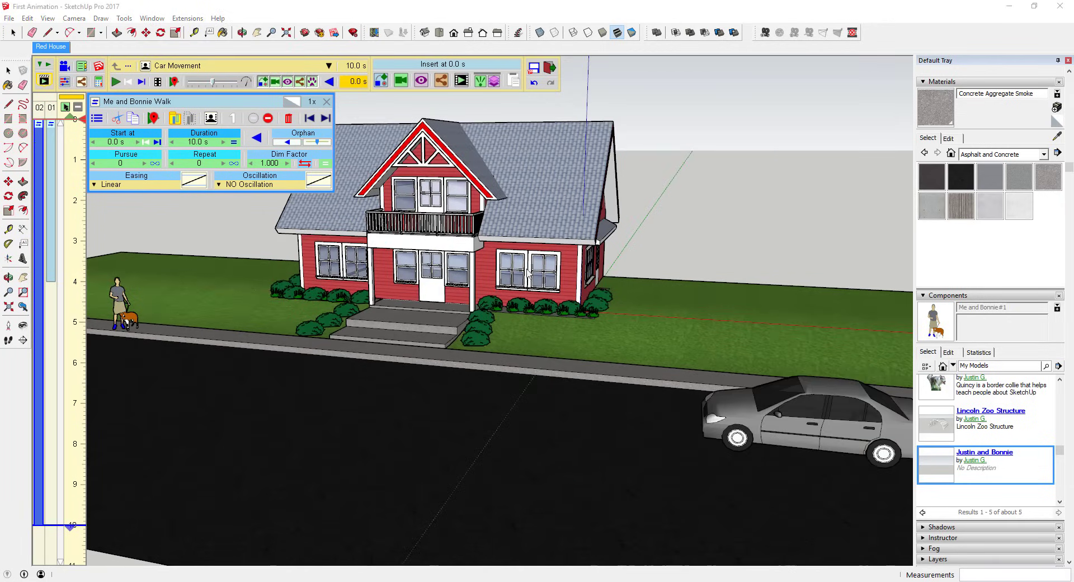
Save the Car Movement film and exit the animation editor.
{"action": "left_click", "coordinate": [536, 74]}
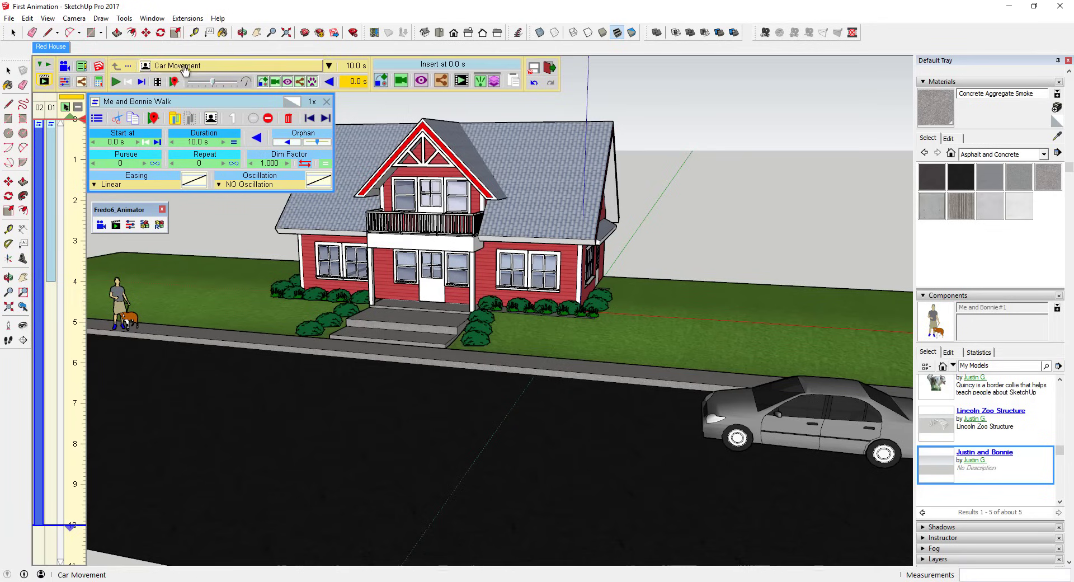
{"action": "left_click", "coordinate": [551, 70]}
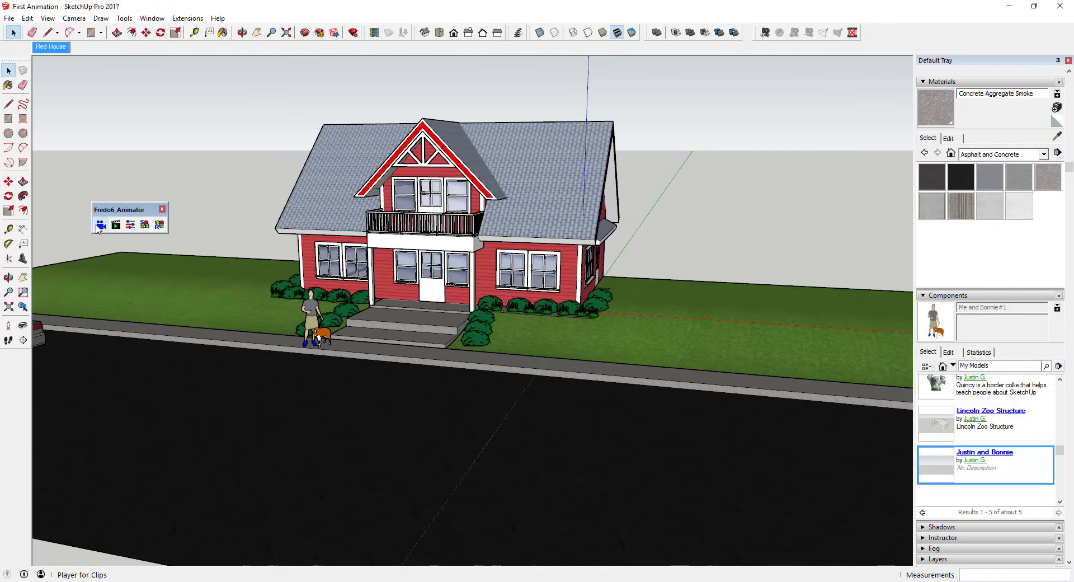
Open the Car Movement film in the clip player and play it, stopping partway and restarting playback.
{"action": "left_click", "coordinate": [99, 225]}
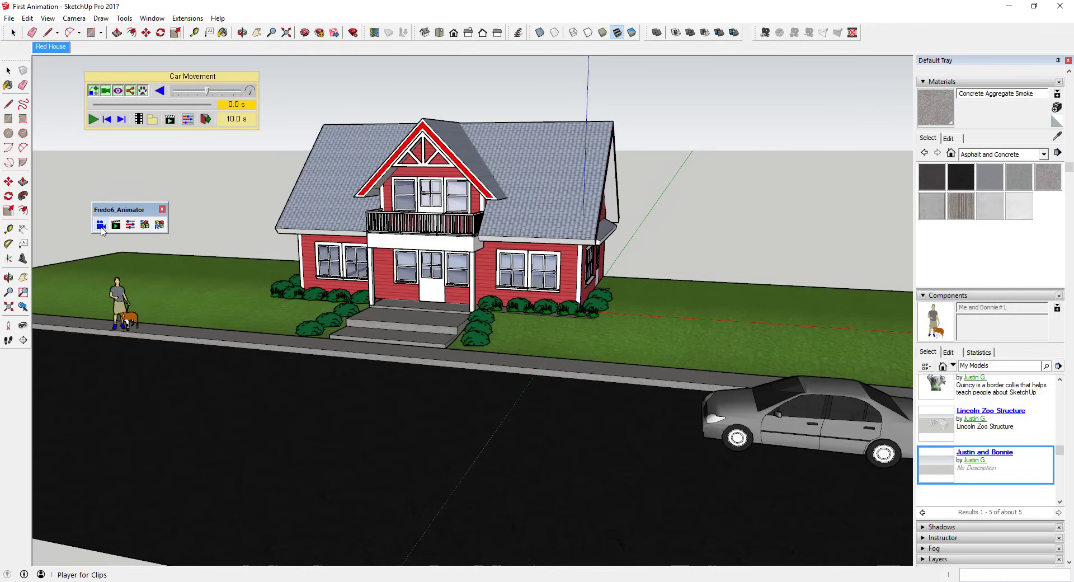
{"action": "left_click", "coordinate": [94, 120]}
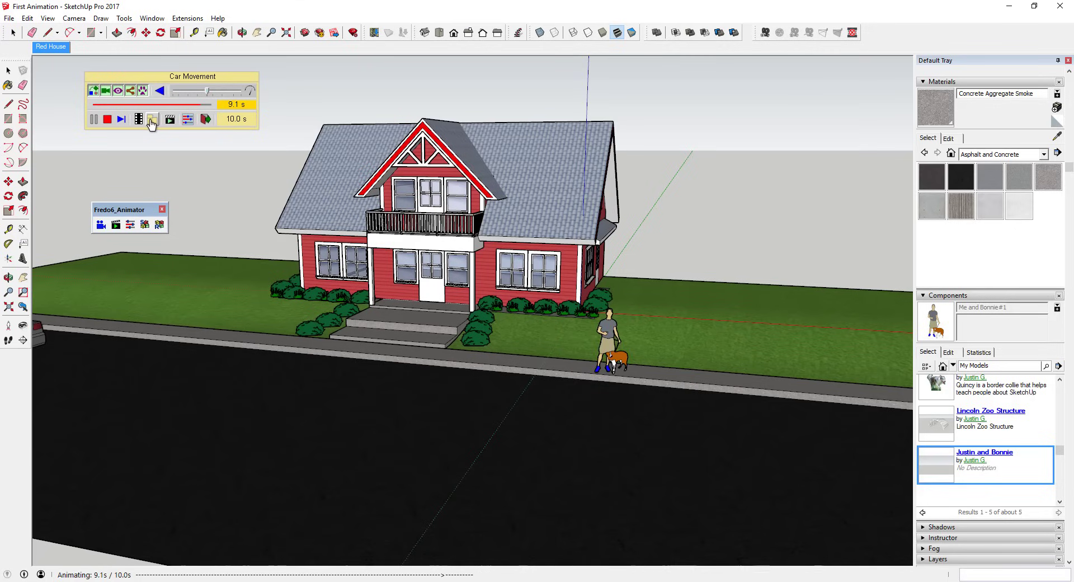
{"action": "left_click", "coordinate": [99, 122]}
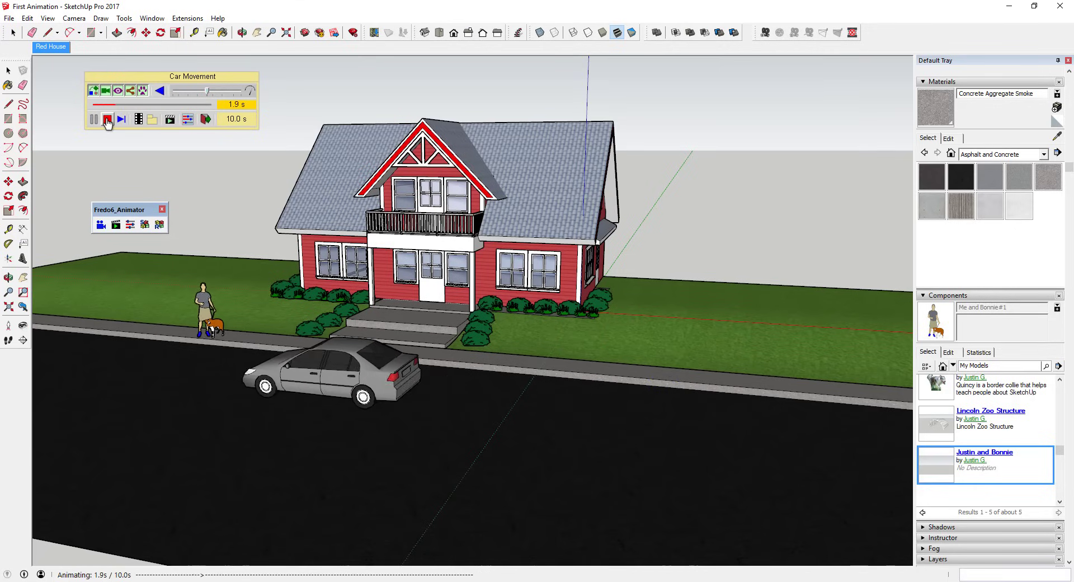
{"action": "left_click", "coordinate": [107, 119]}
{"action": "left_click", "coordinate": [107, 120]}
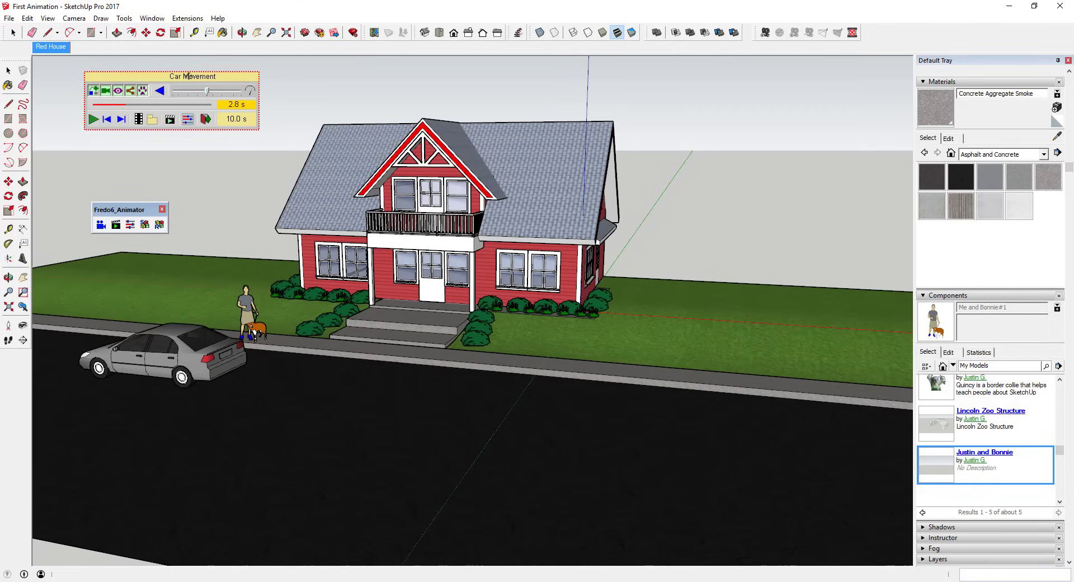
{"action": "left_click", "coordinate": [94, 119]}
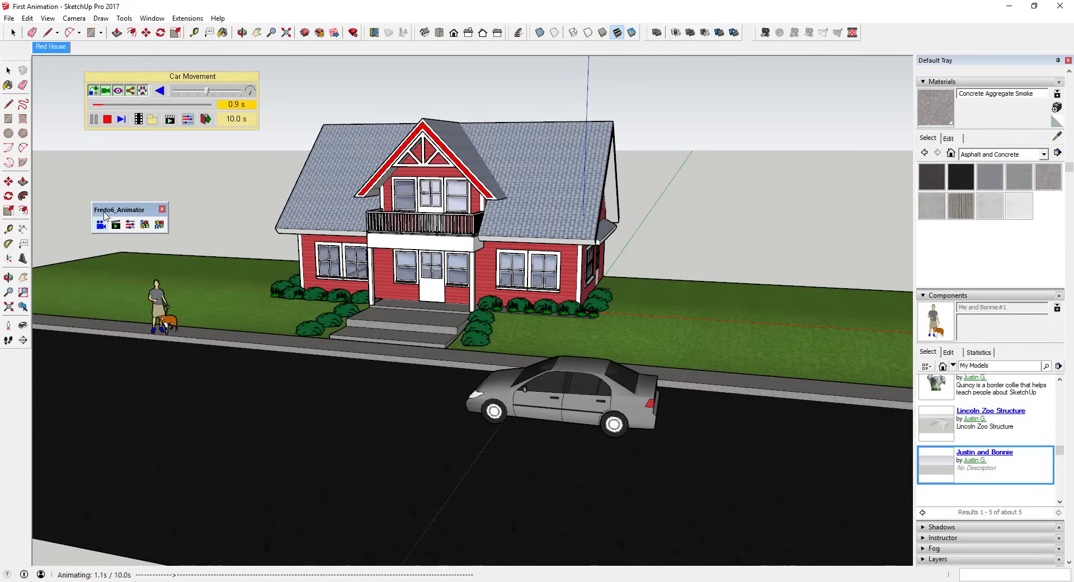